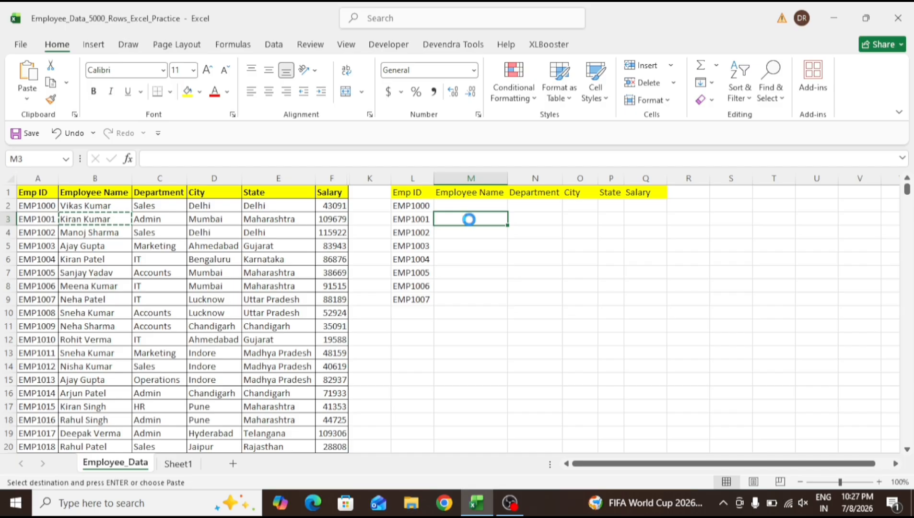
Paste the copied employee name into M3 beside EMP1001, and undo the mistaken pastes in C2 and N2
text(Kiran Kumar)
click(38, 210)
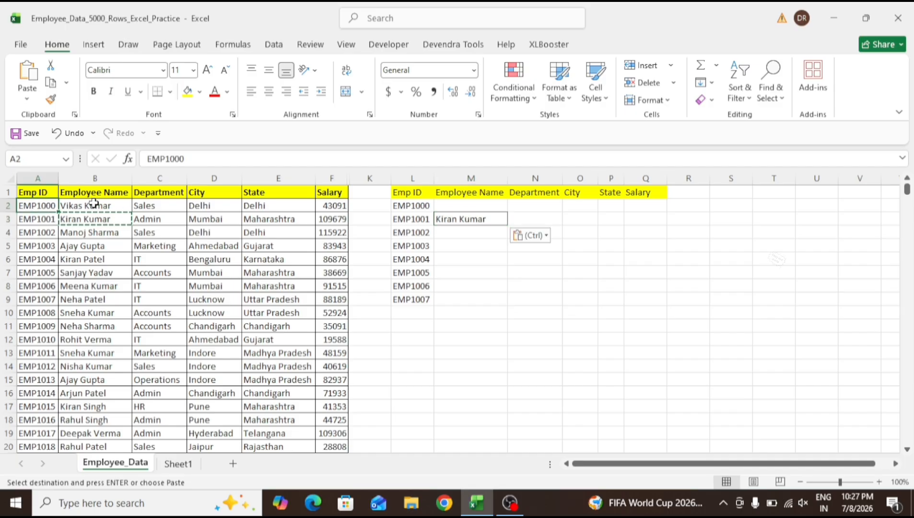
click(144, 205)
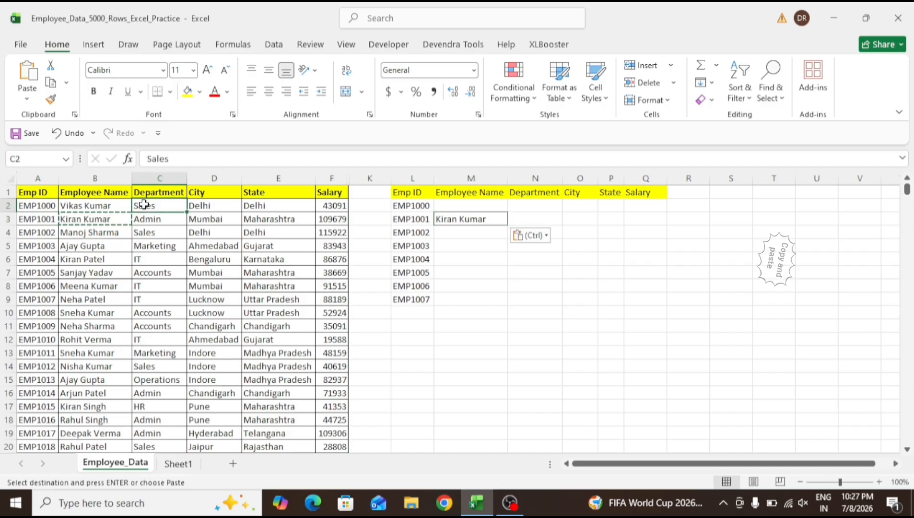
text(Kiran Kumar)
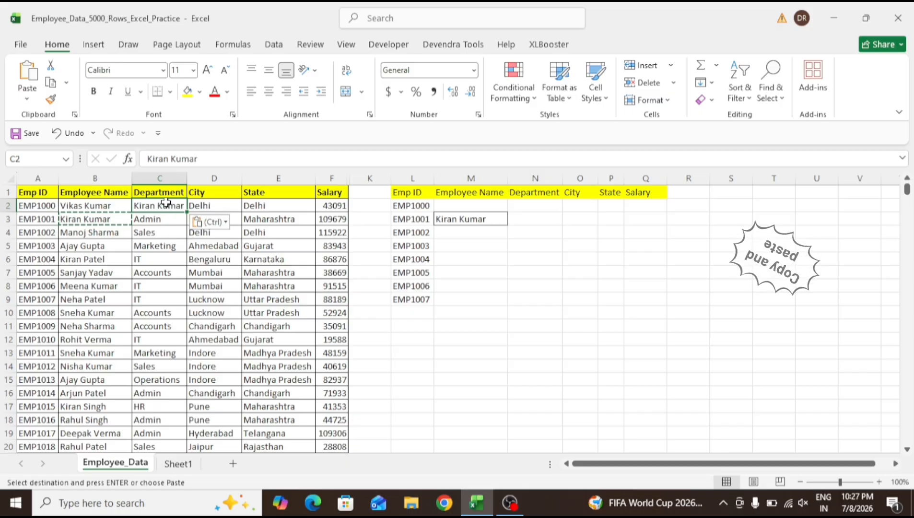
click(556, 204)
text(Kiran Kumar)
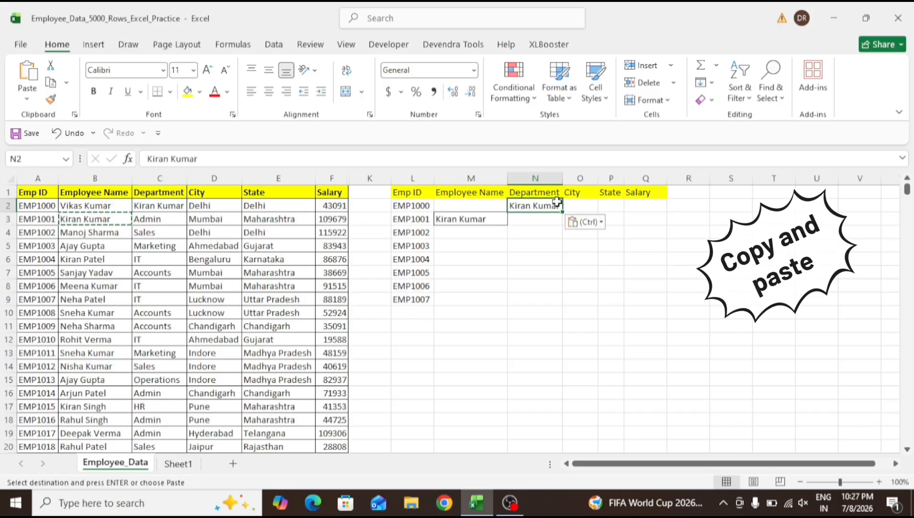
key(ctrl+z)
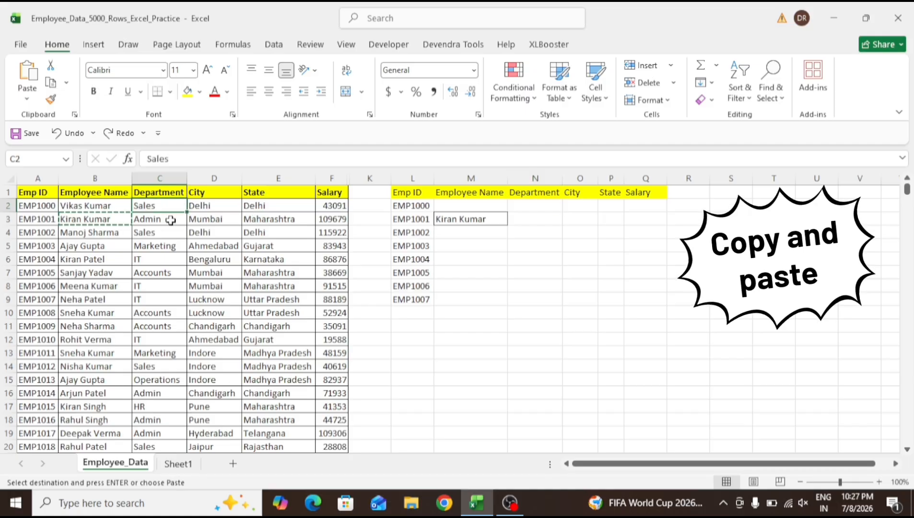
Copy the department Sales from C2 to N2 and the city Delhi from D4 to O4
click(142, 205)
key(ctrl+c)
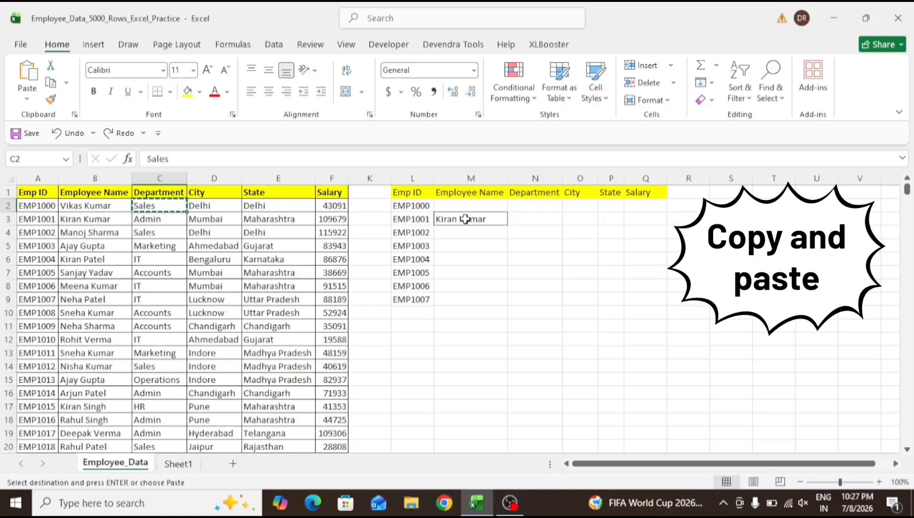
click(538, 204)
key(ctrl+v)
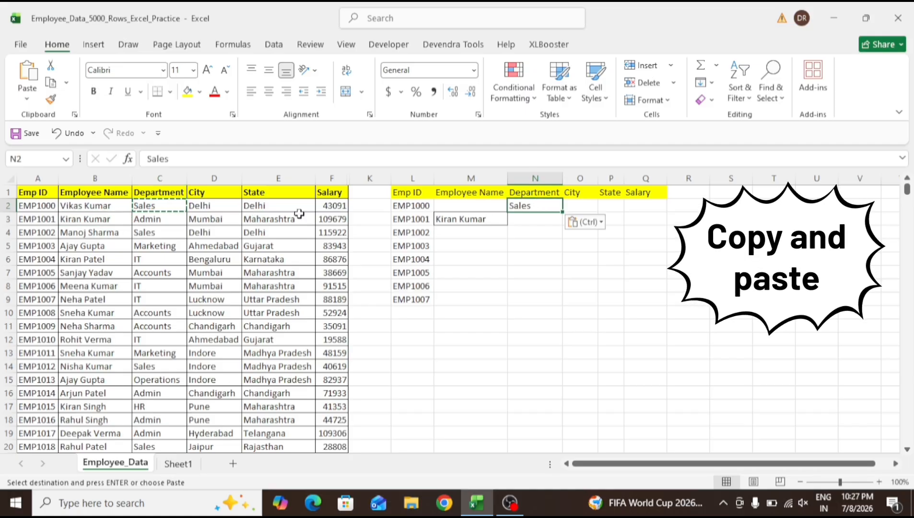
click(196, 234)
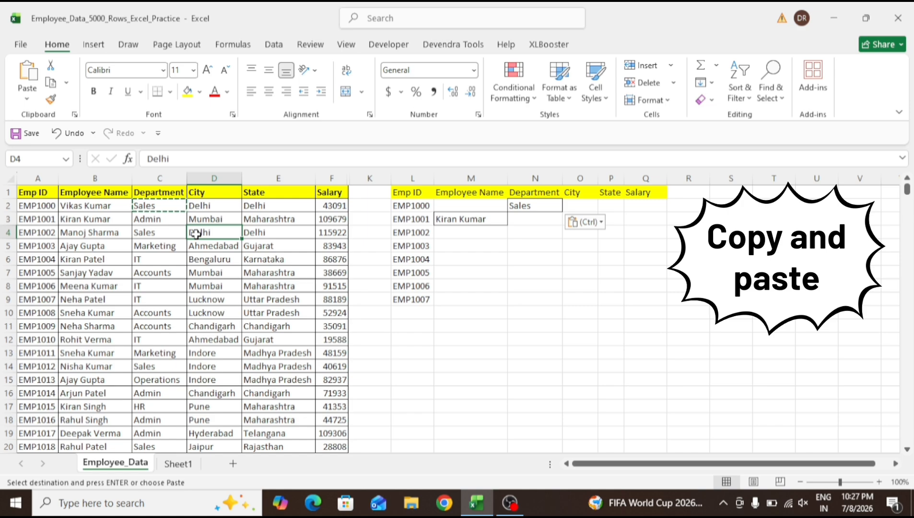
key(ctrl+c)
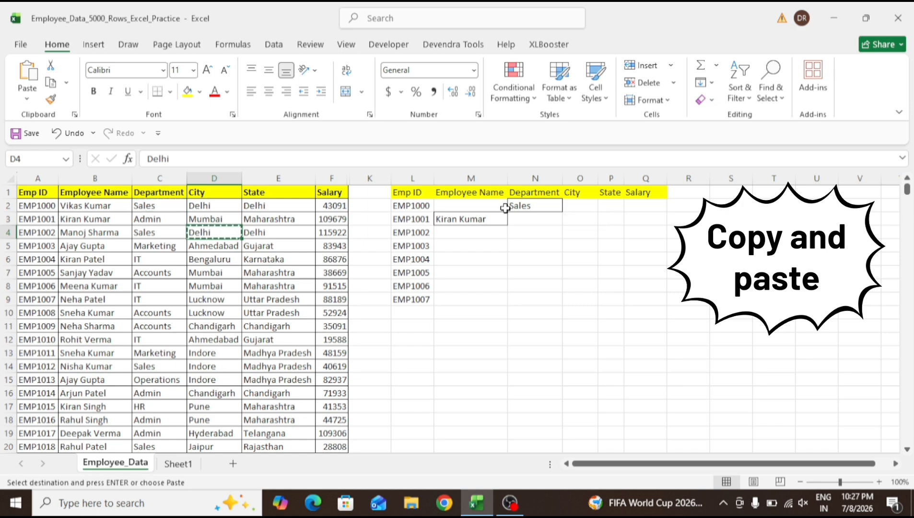
click(577, 231)
key(ctrl+v)
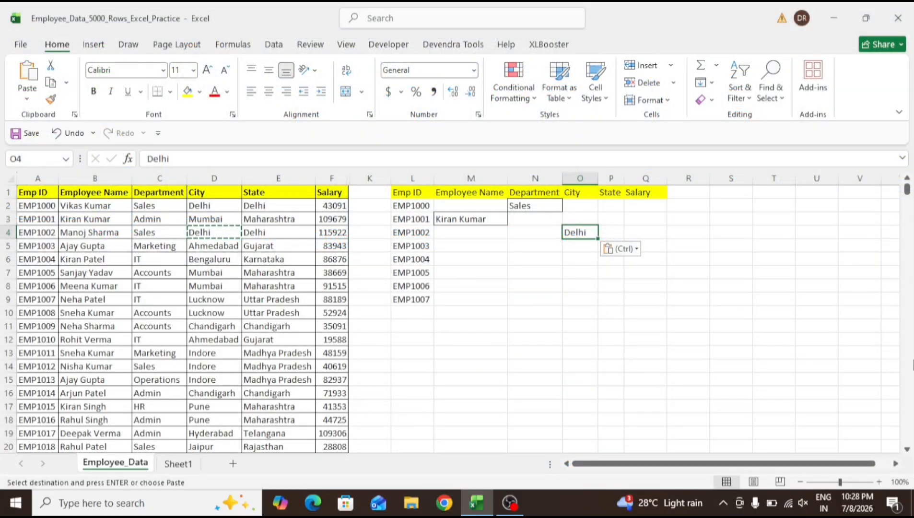
click(700, 379)
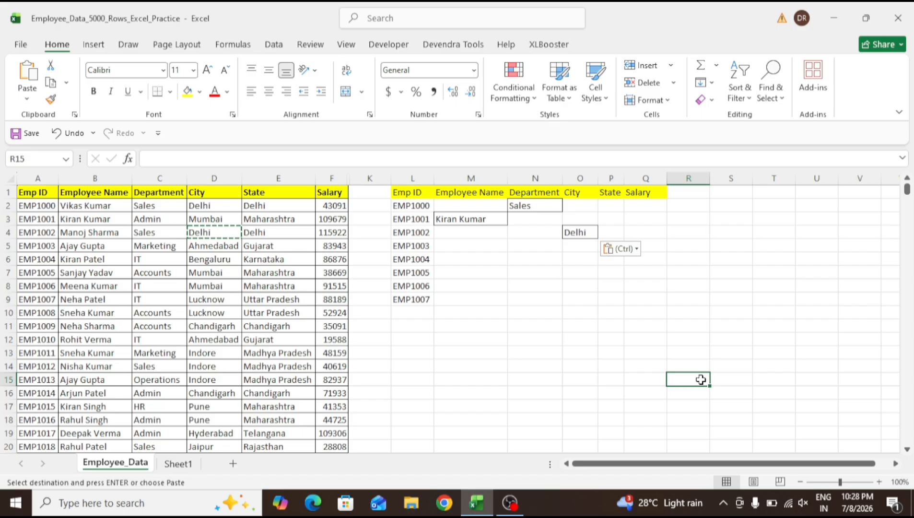
click(323, 316)
click(175, 301)
click(282, 310)
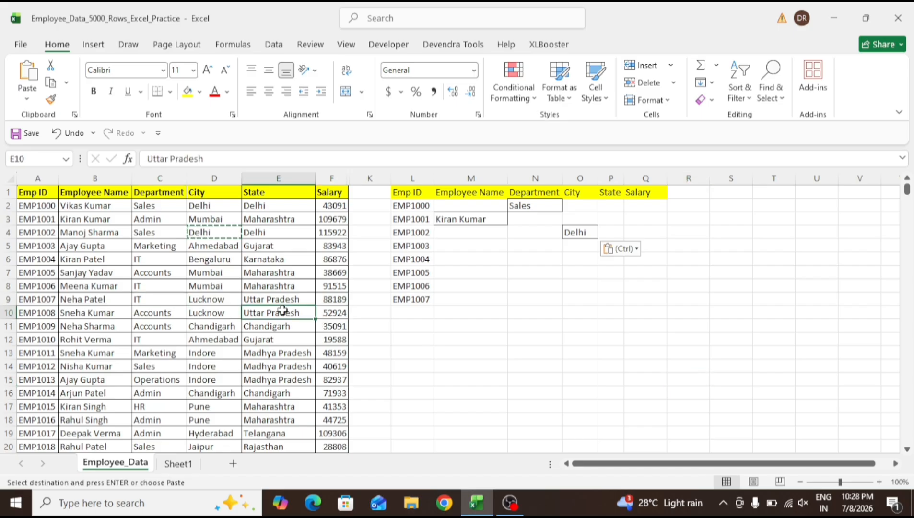
key(Down)
key(Up)
key(Up)
key(Up)
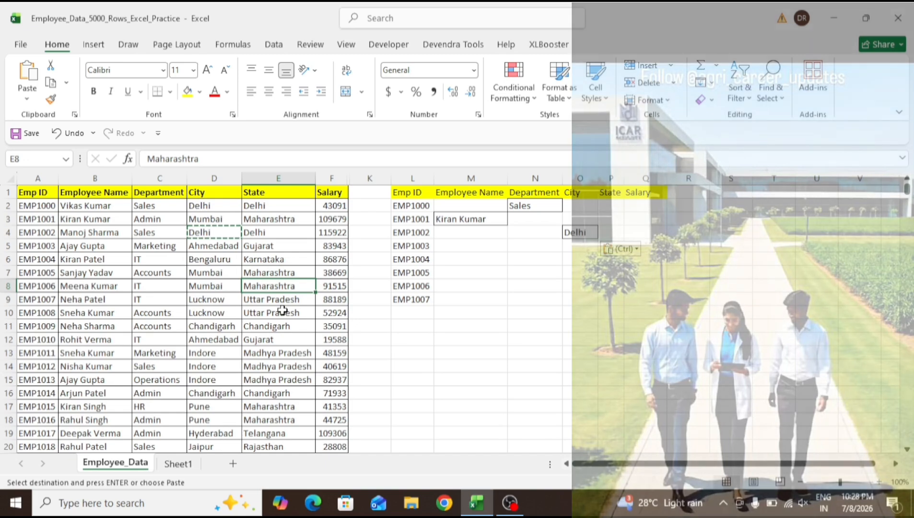
click(156, 326)
click(245, 327)
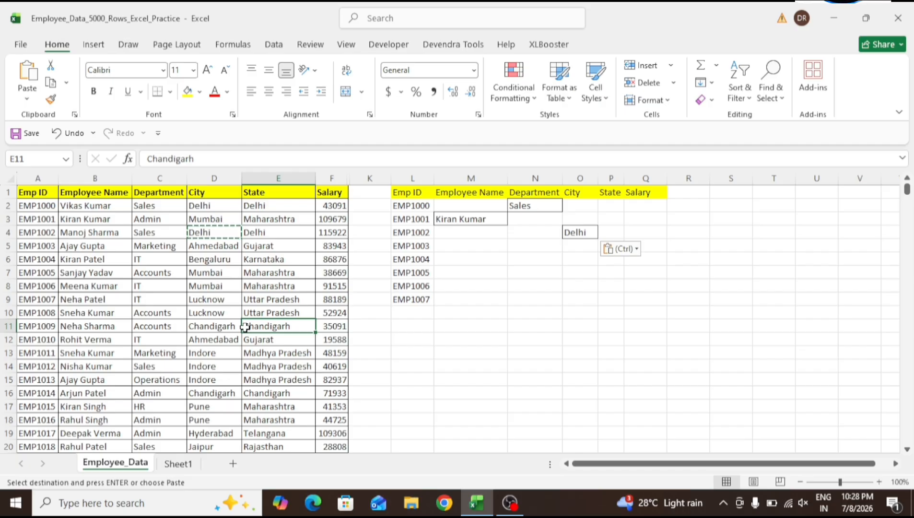
click(518, 258)
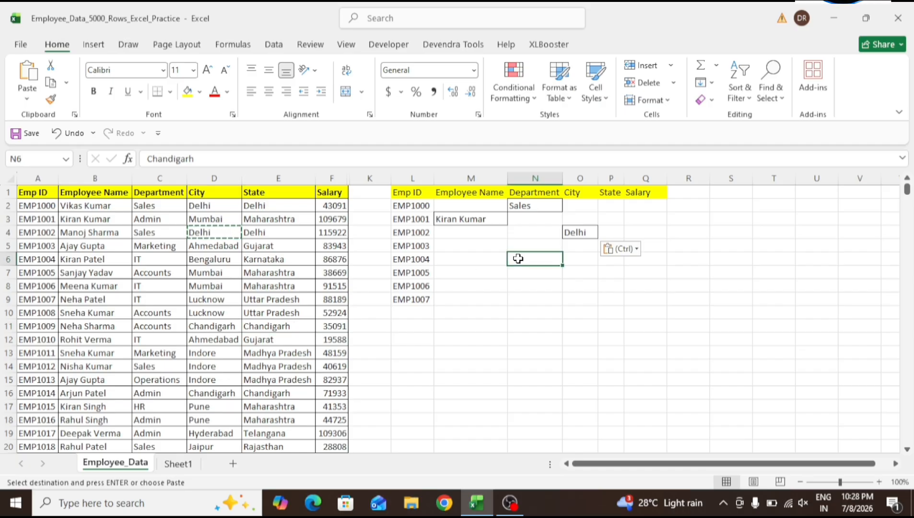
click(460, 209)
click(462, 218)
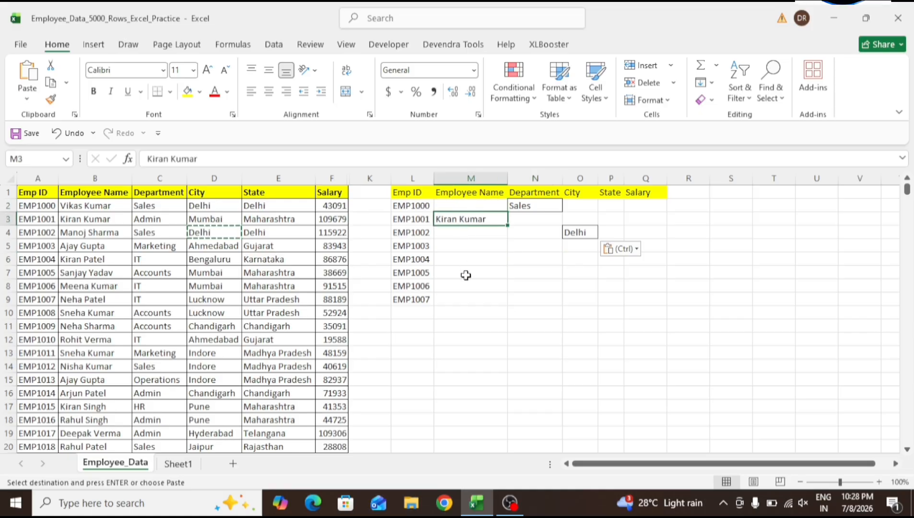
click(475, 206)
drag(473, 258, 480, 392)
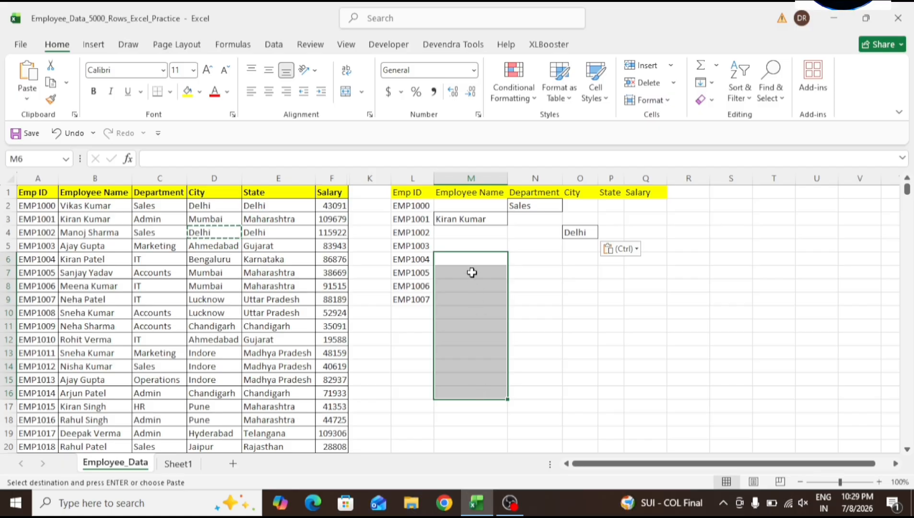
click(403, 207)
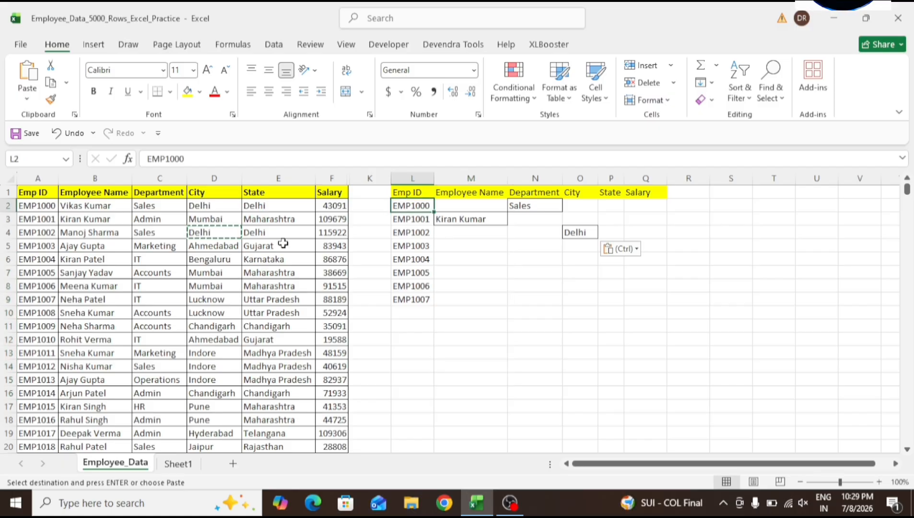
click(118, 206)
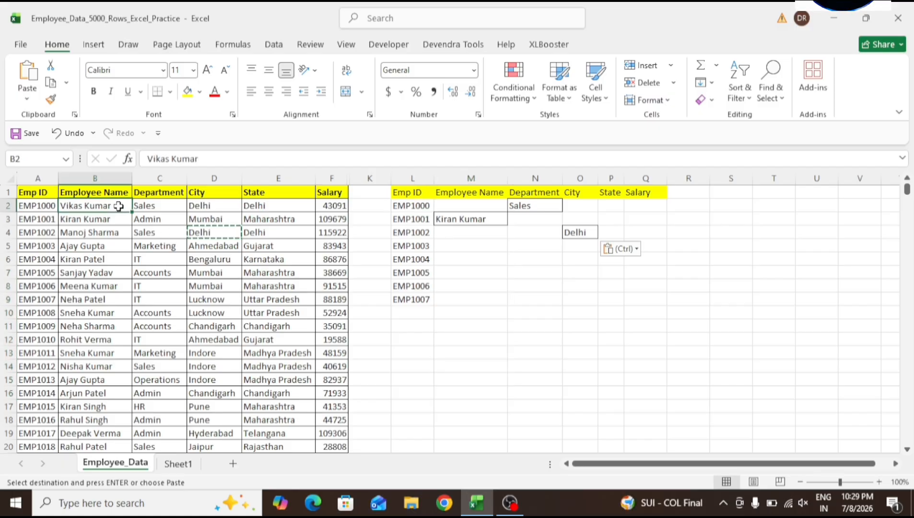
click(403, 220)
click(166, 203)
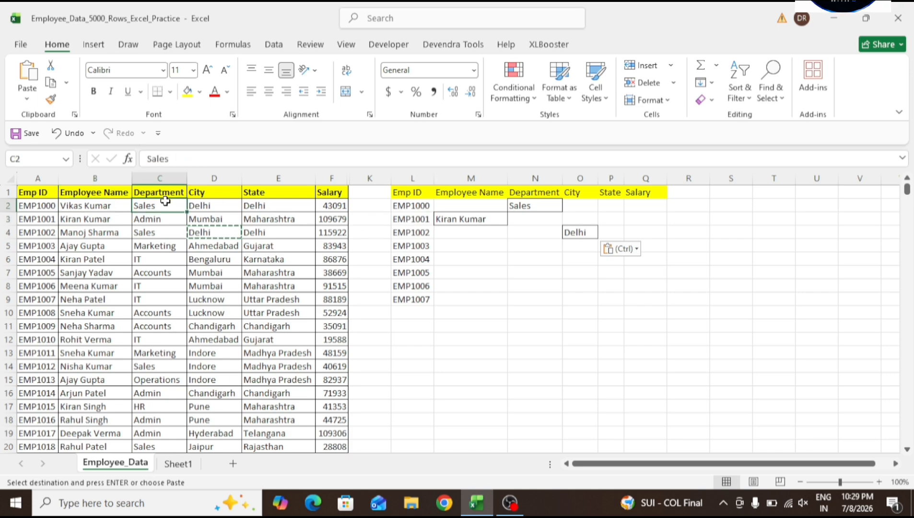
click(411, 231)
click(206, 202)
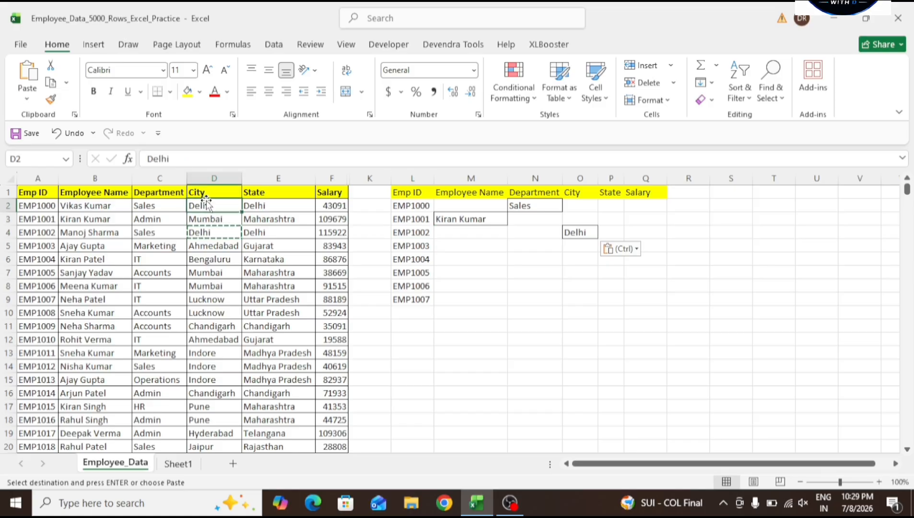
click(306, 209)
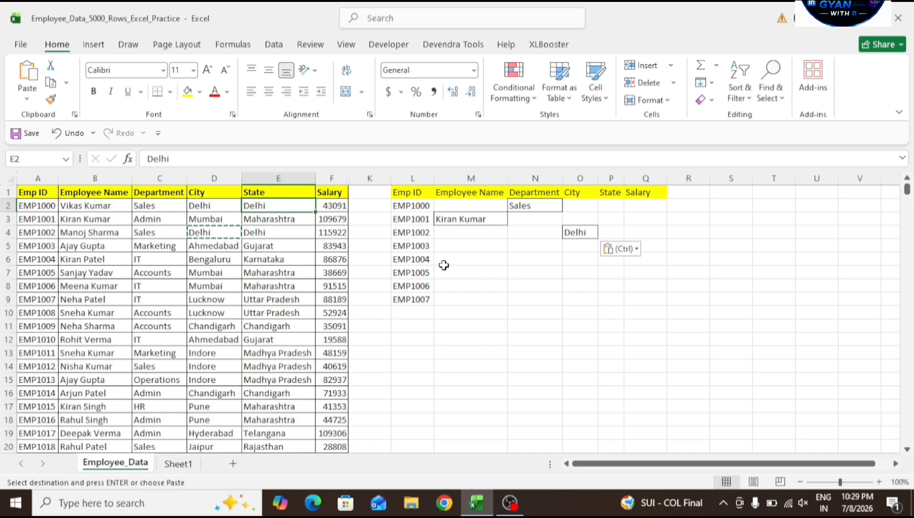
Clear the pasted entries under Employee Name, Department and City in the lookup table, starting from M2
drag(482, 206, 484, 211)
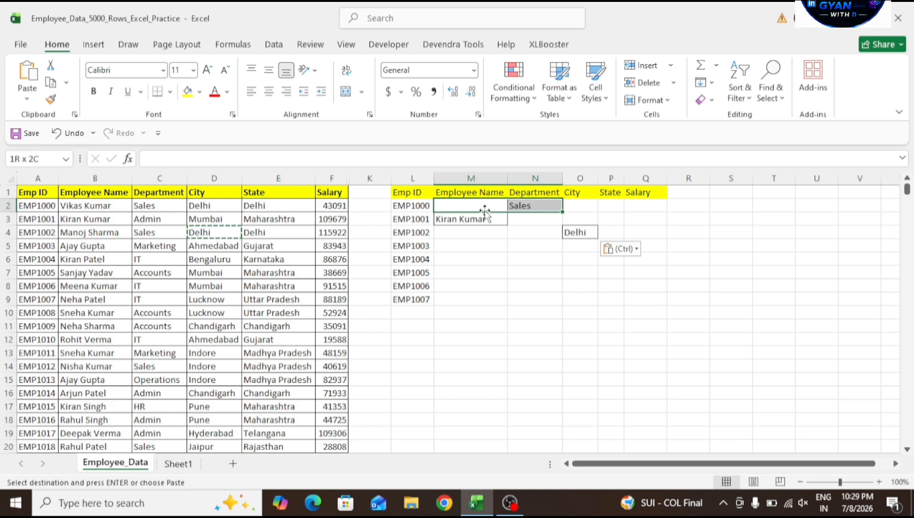
key(shift+Right)
key(shift+Down)
key(shift+Down)
key(shift+Down)
key(Delete)
key(Up)
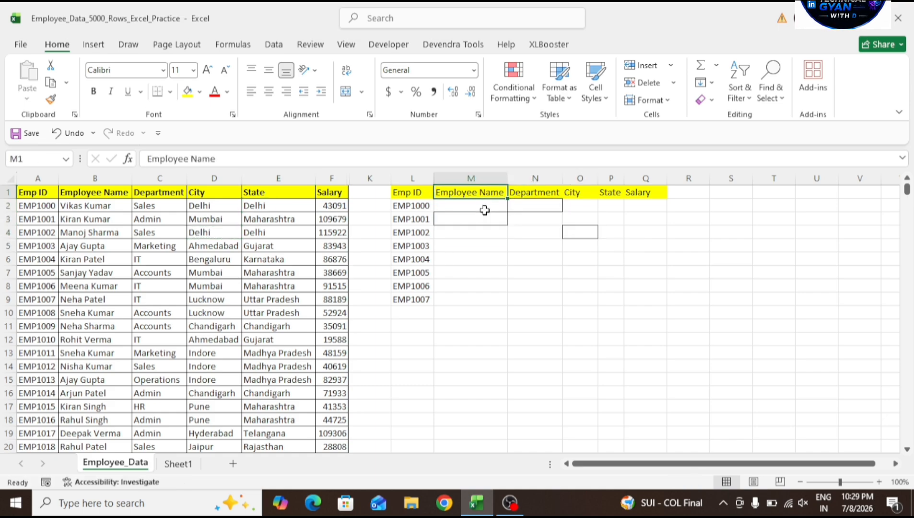
Begin a VLOOKUP formula in M2 with the Emp ID in L2 as the lookup value
click(484, 210)
double_click(484, 211)
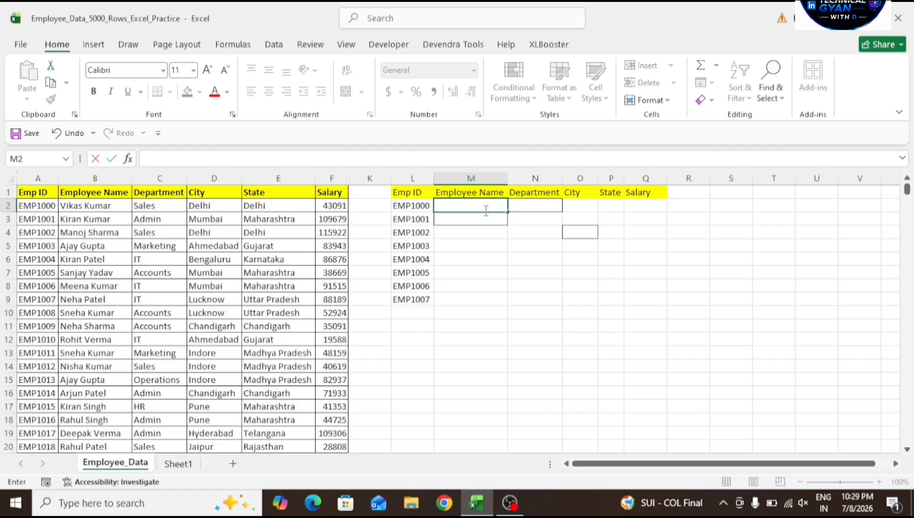
text(=)
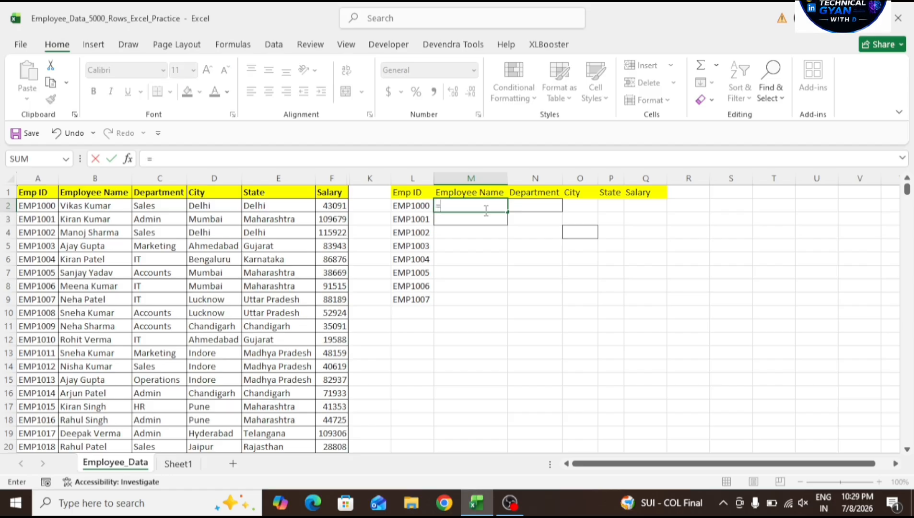
text(vl)
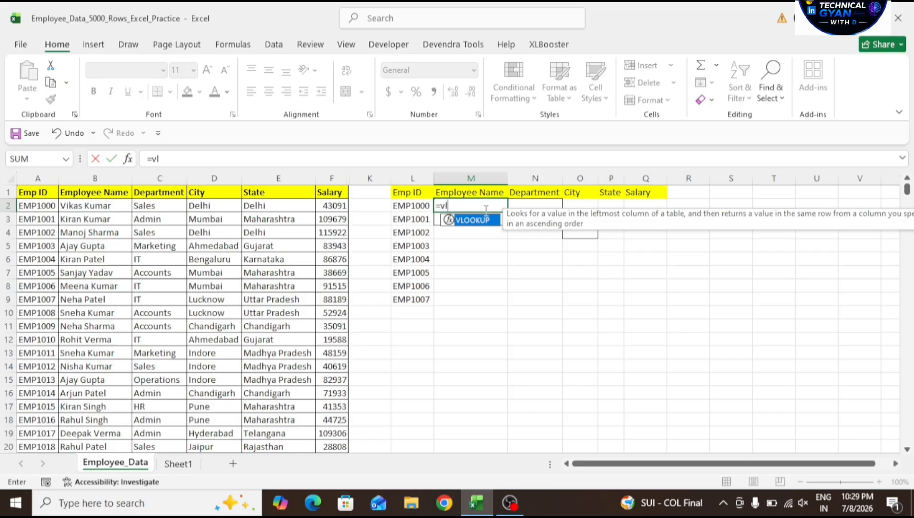
key(Tab)
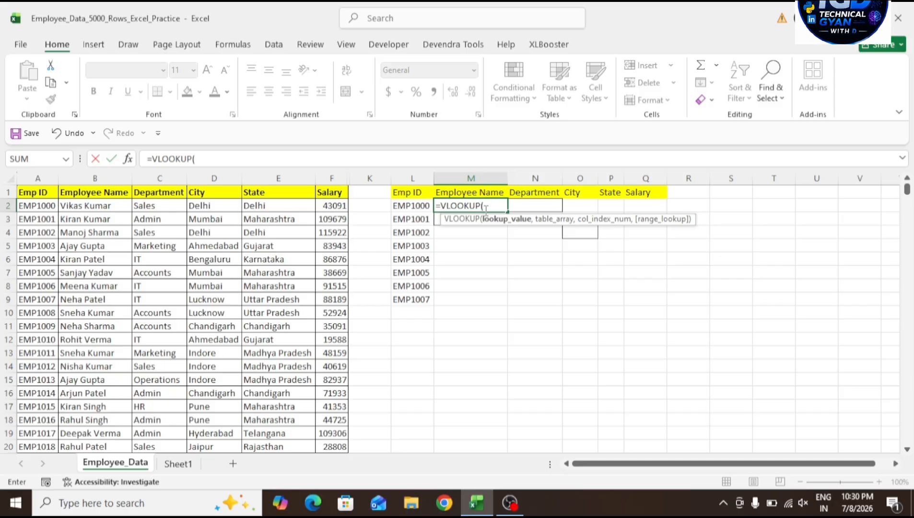
click(415, 206)
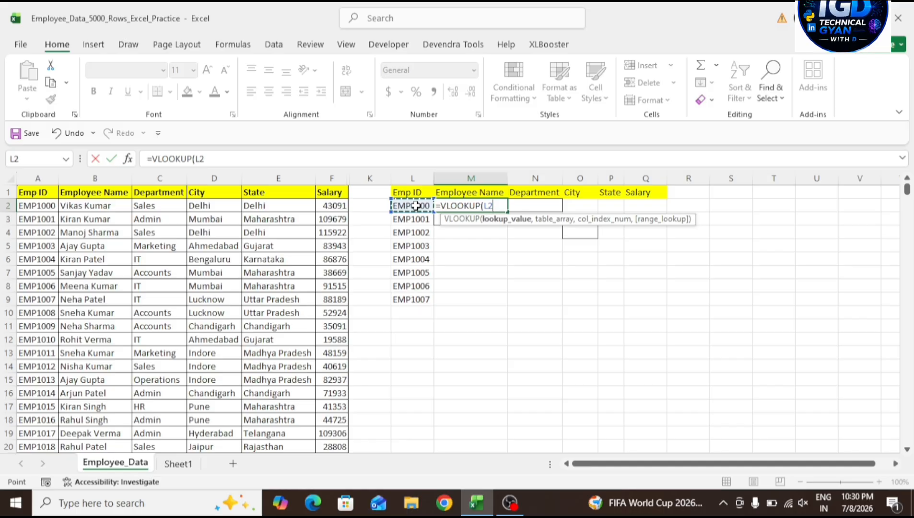
text(,)
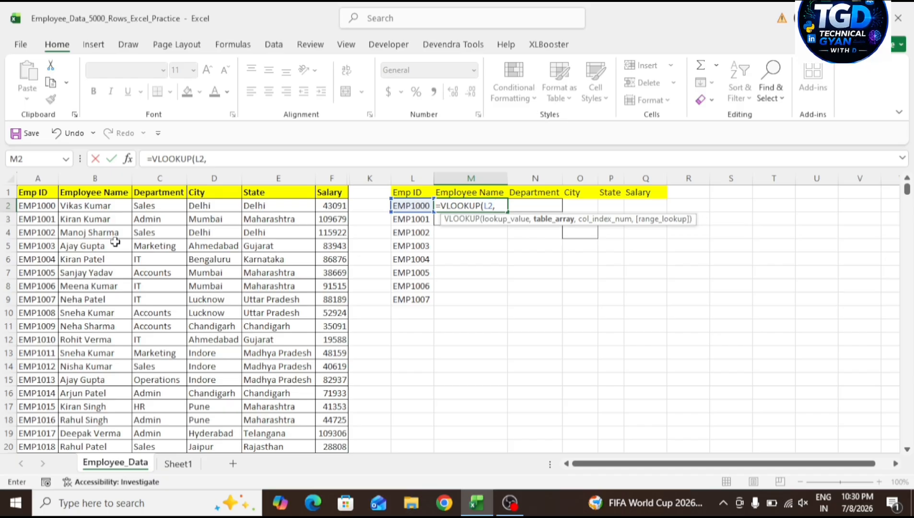
Set the formula's table array to the whole employee data range A1:F5001 and return to the formula cell
click(23, 193)
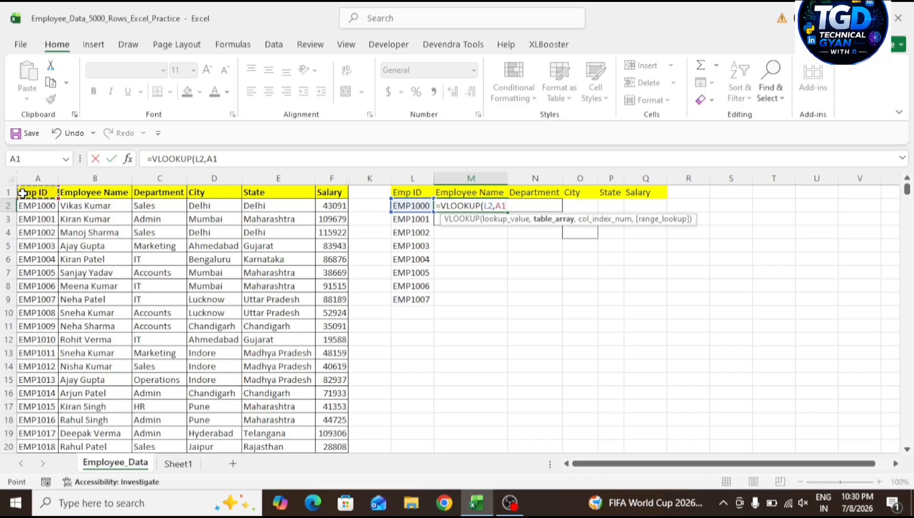
key(ctrl+shift+Right)
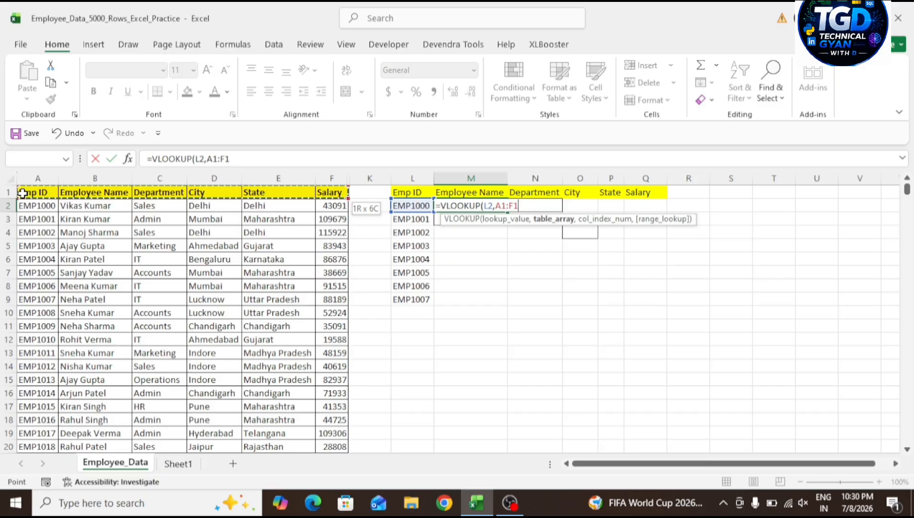
key(ctrl+shift+Down)
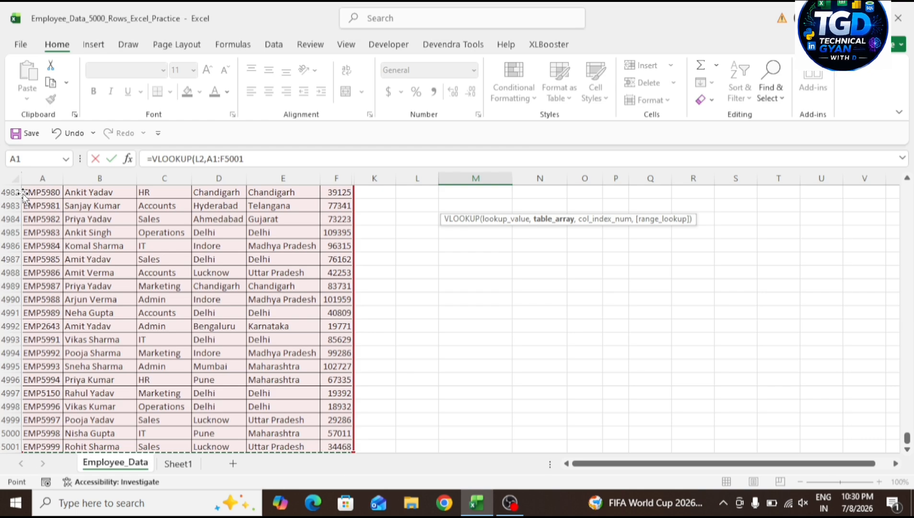
text(,)
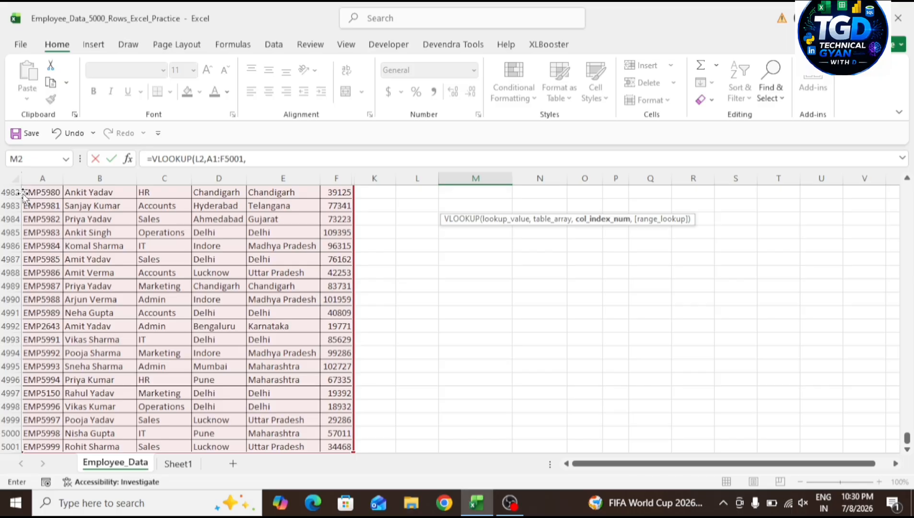
key(ctrl+BackSpace)
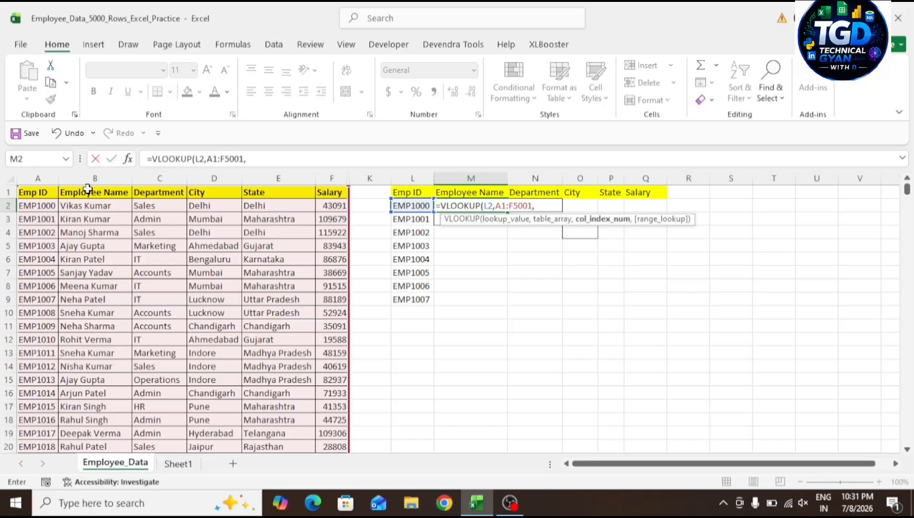
Complete the VLOOKUP formula in M2 with column index 2 and exact match 0, keeping M2 selected
text(2,)
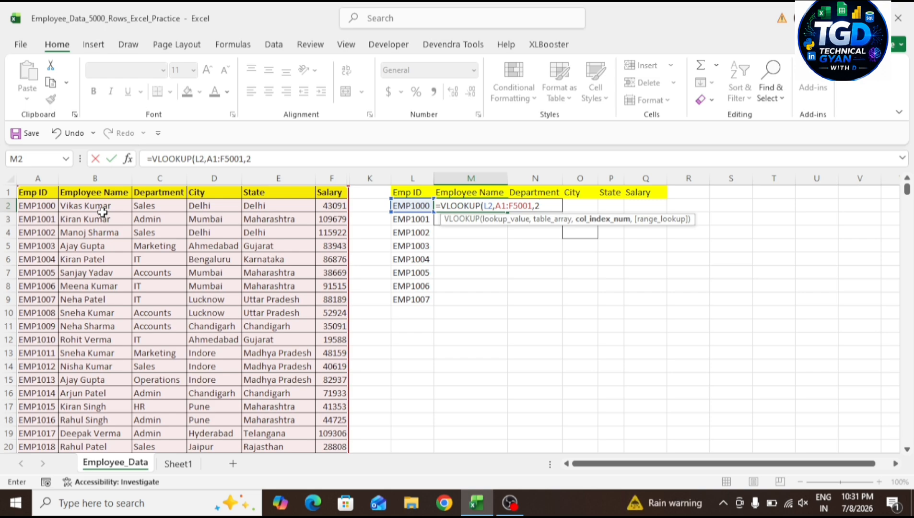
text(0))
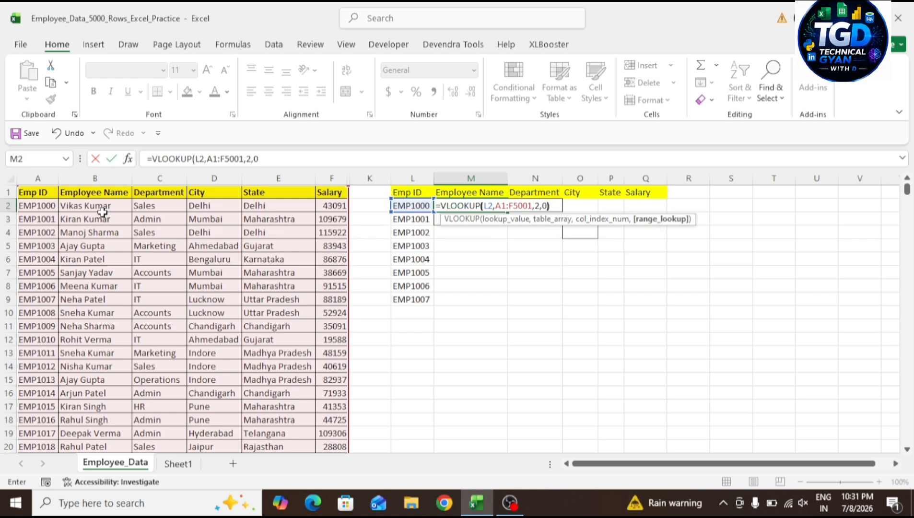
key(ctrl+Return)
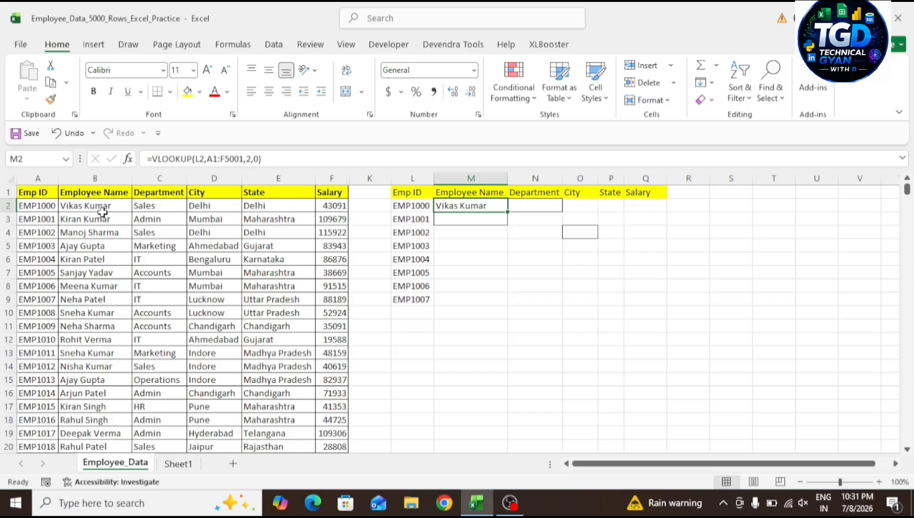
Check the EMP1000 record in the source table against the Employee Name result in M2
key(Left)
key(Left)
key(Left)
key(Left)
key(Left)
key(Left)
key(Left)
key(Left)
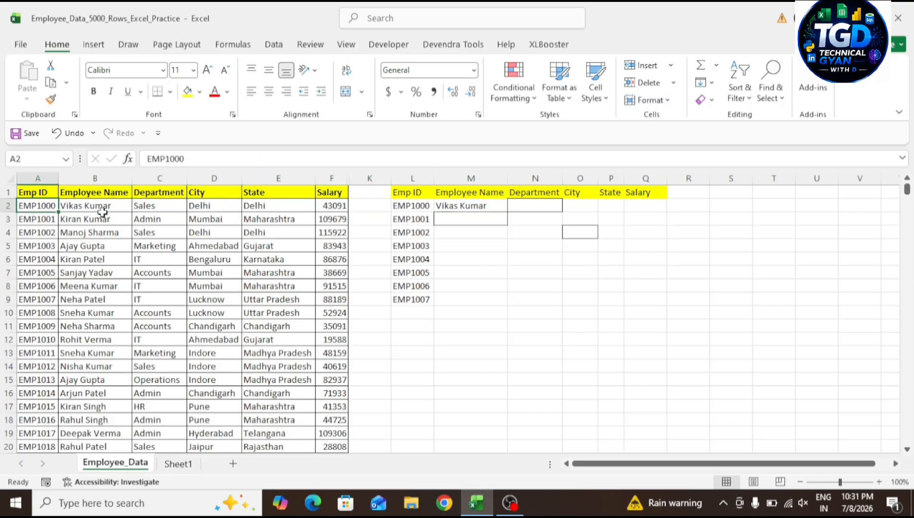
key(Right)
key(Right)
key(Right)
key(Right)
key(Right)
key(Right)
key(Right)
key(Right)
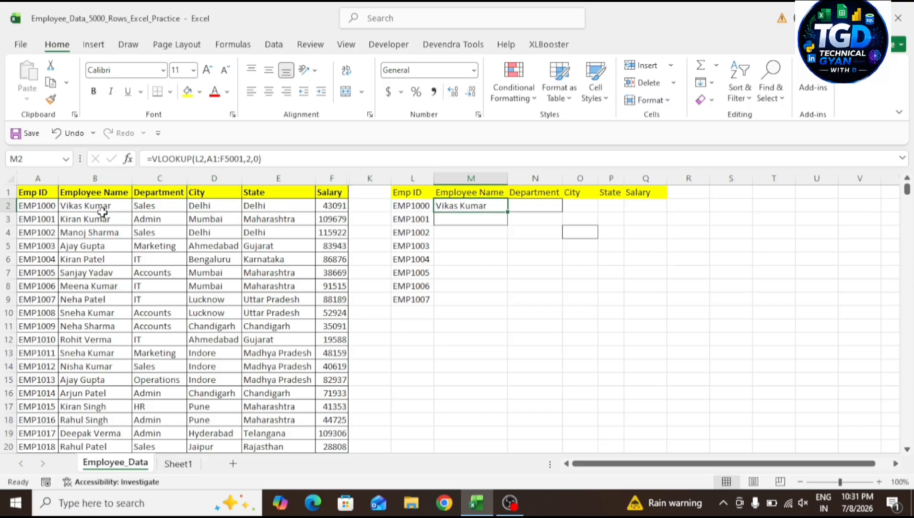
Fill the Employee Name VLOOKUP formula down from M2 to M9
key(shift+Down)
key(shift+Down)
key(shift+Down)
key(shift+Down)
key(shift+Down)
key(shift+Down)
key(shift+Down)
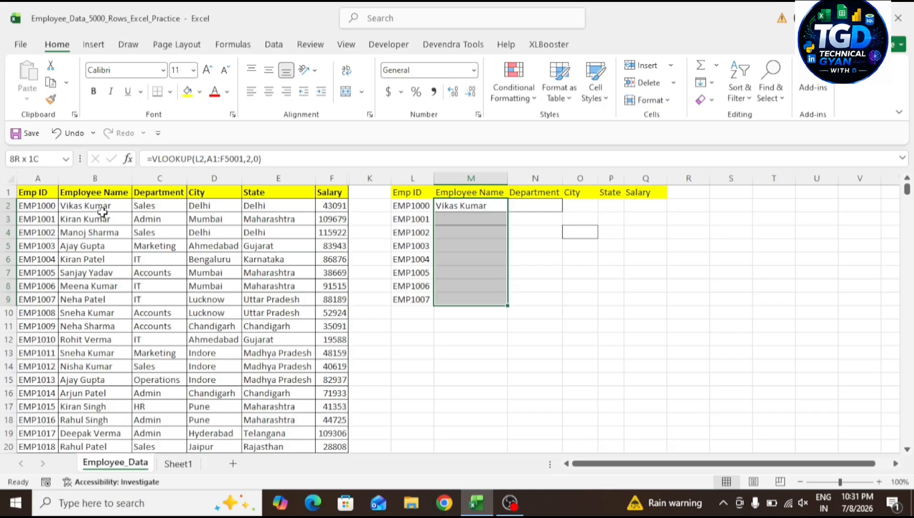
key(ctrl+d)
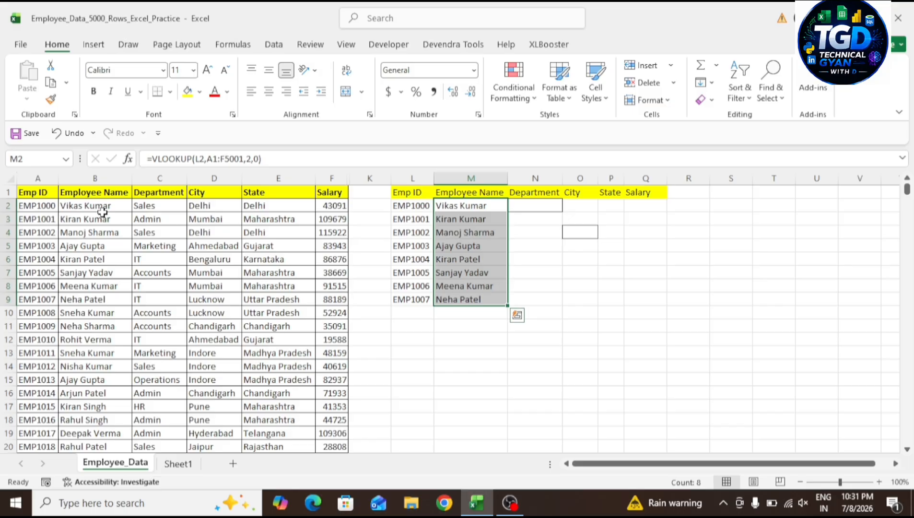
Fill the VLOOKUP formula in M2 rightward one column at a time through Department, City, State and Salary to Q2
click(453, 221)
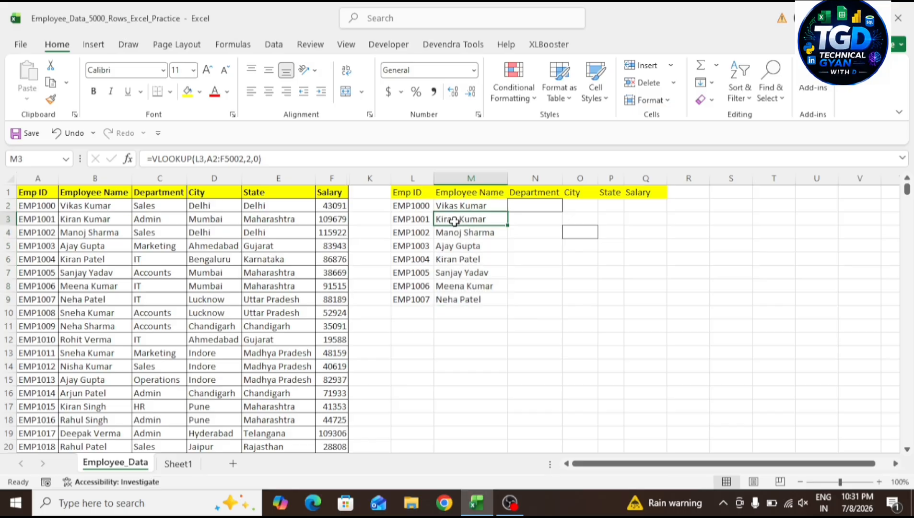
click(487, 208)
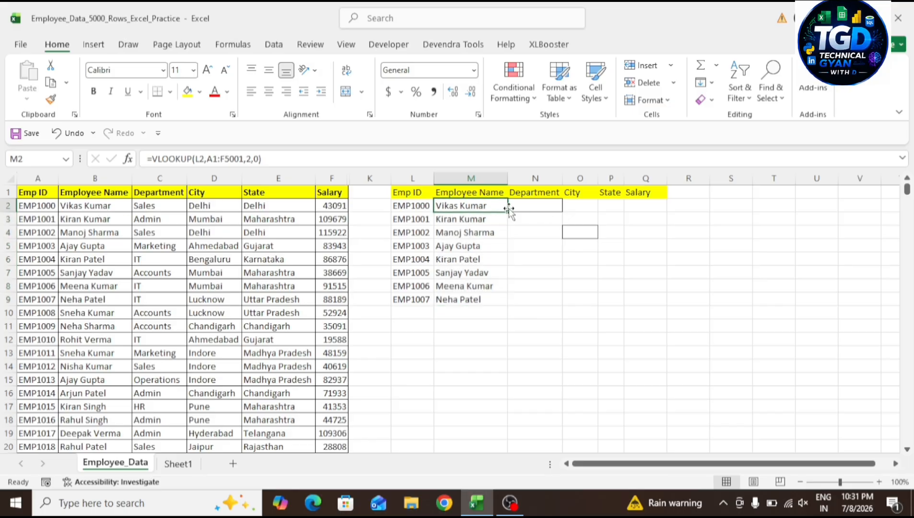
click(525, 208)
click(490, 207)
key(shift+Right)
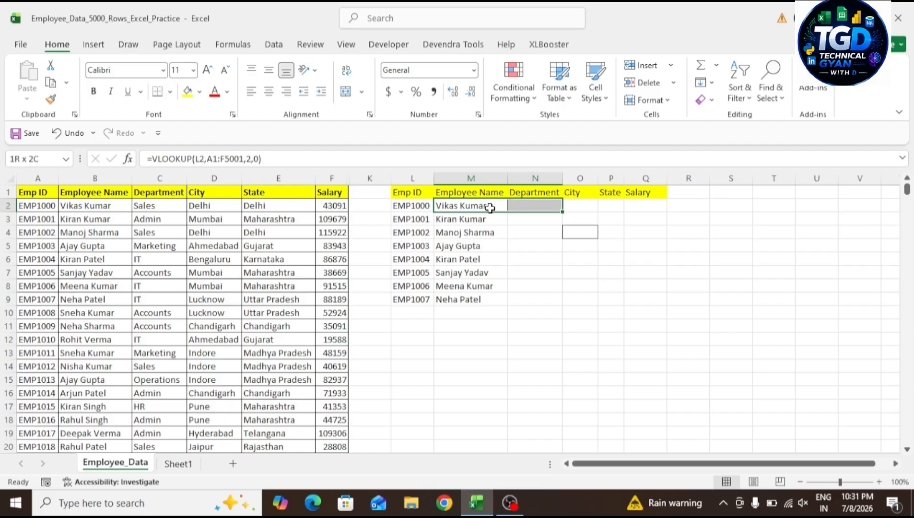
key(ctrl+r)
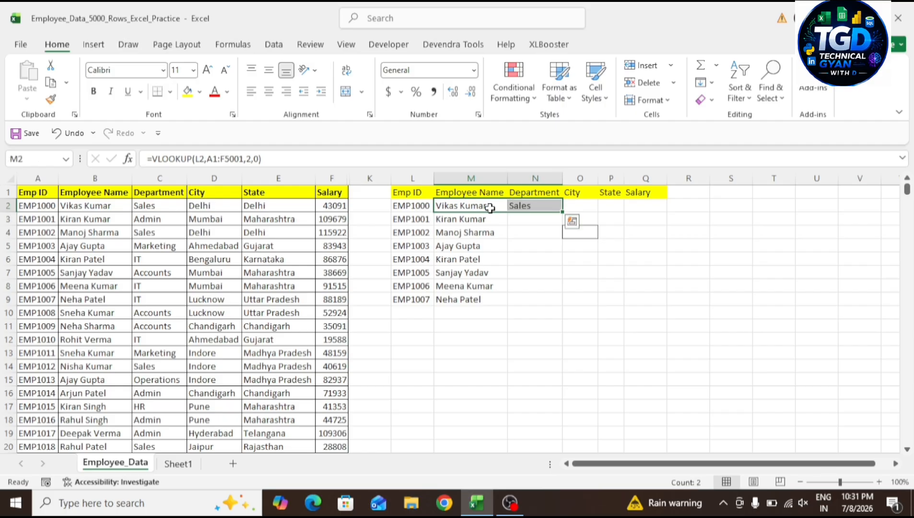
key(shift+Right)
key(ctrl+r)
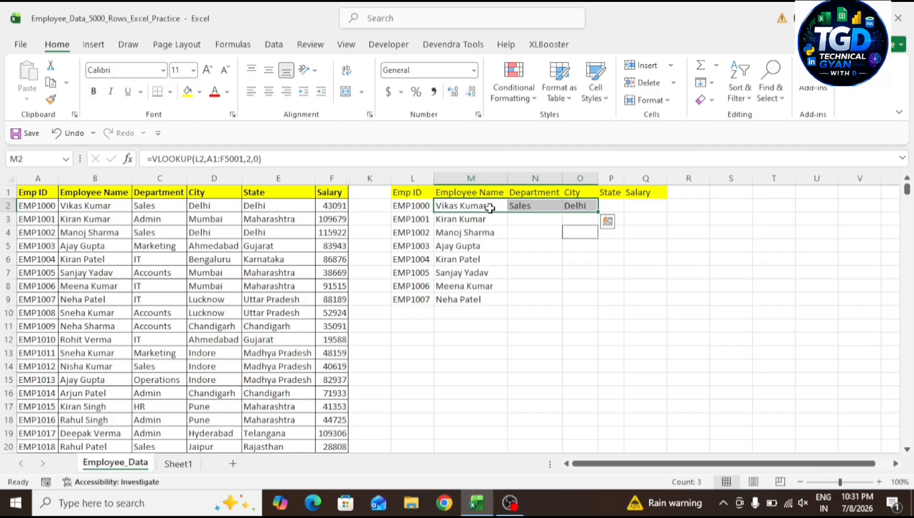
key(shift+Right)
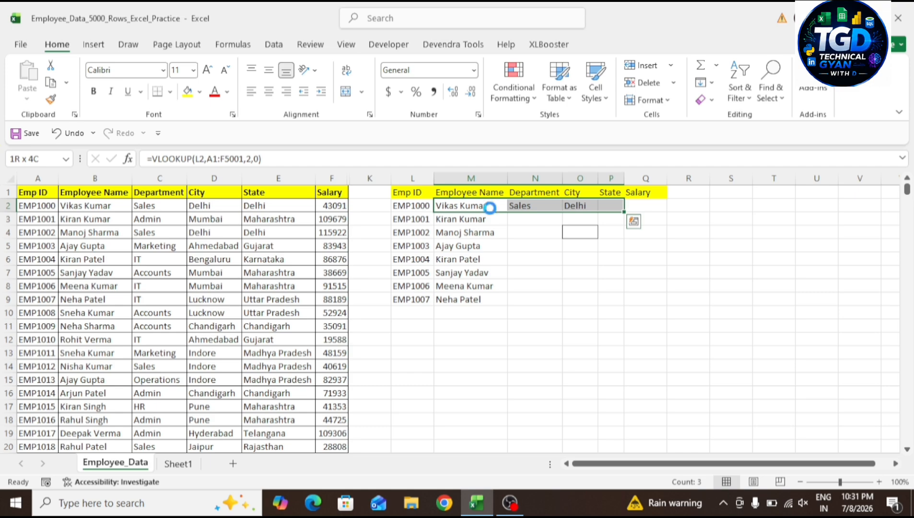
key(ctrl+r)
key(shift+Right)
key(ctrl+r)
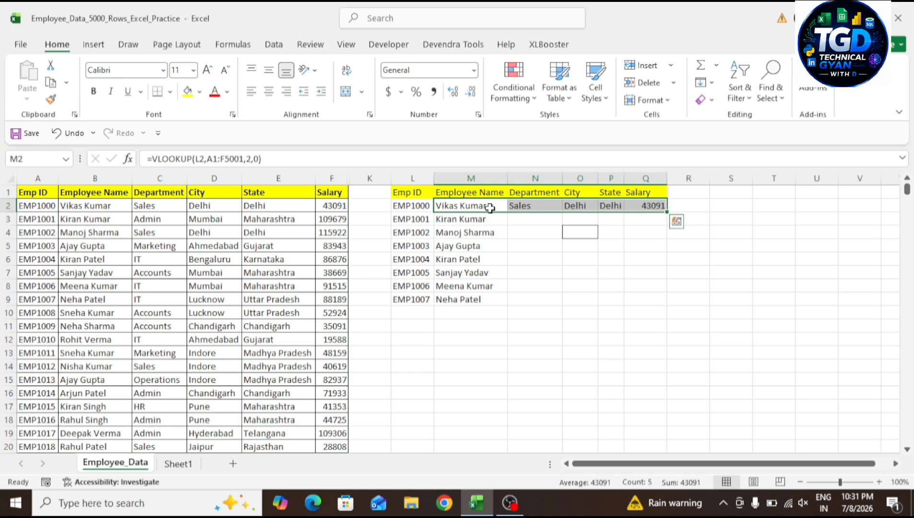
Fill the row 2 formulas in M2:Q2 down through row 9 of the lookup table
key(shift+Down)
key(shift+Down)
key(shift+Down)
key(shift+Down)
key(shift+Down)
key(shift+Down)
key(shift+Down)
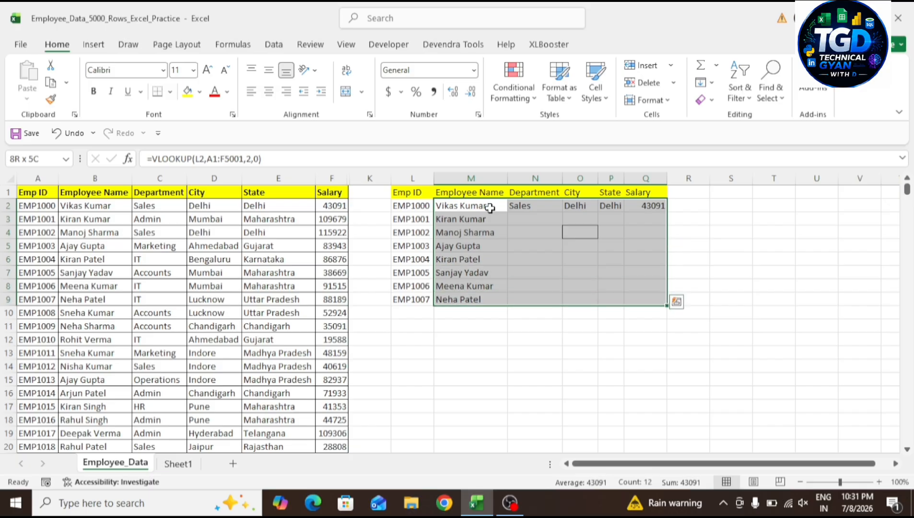
key(ctrl+d)
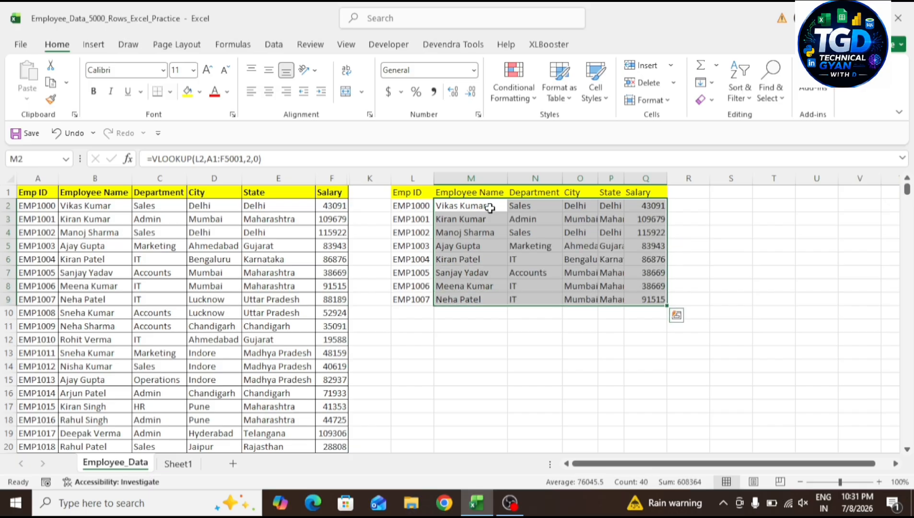
Examine the lookup value and table array references in the copied formulas in M3, M4, N4 and O4
click(489, 208)
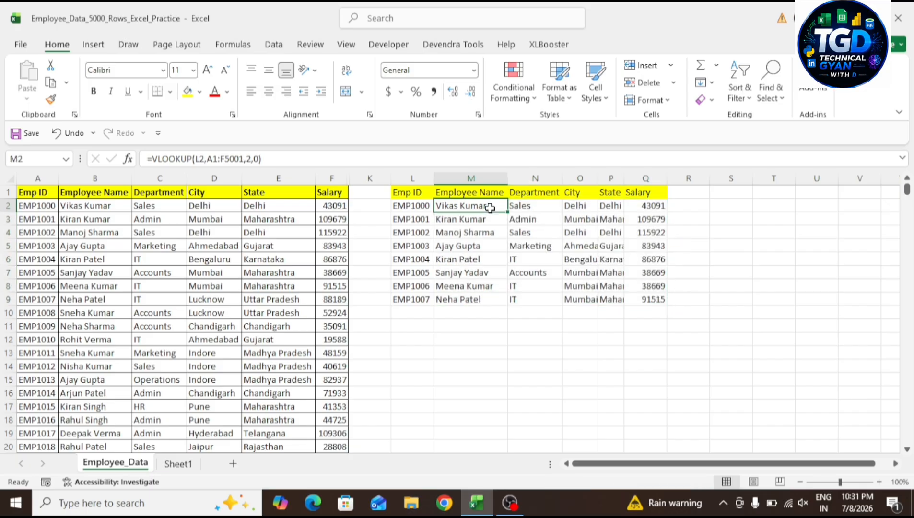
click(466, 218)
double_click(466, 218)
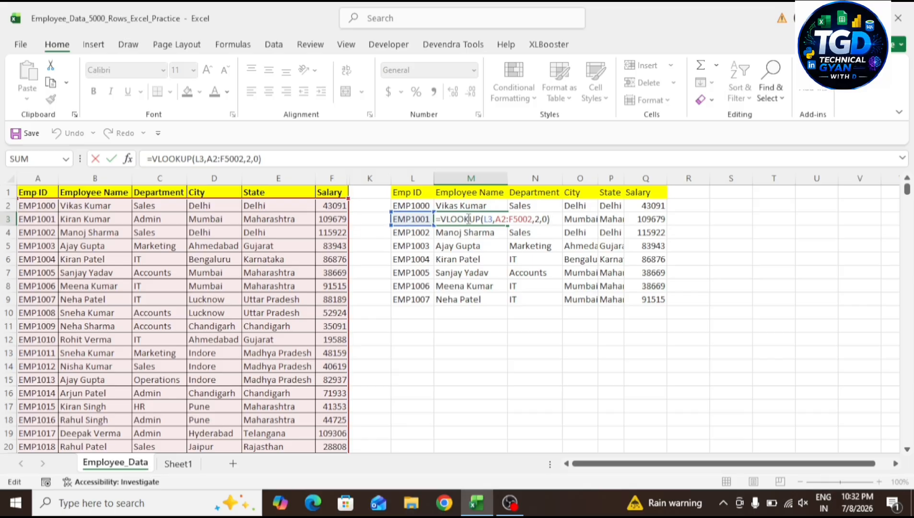
key(Return)
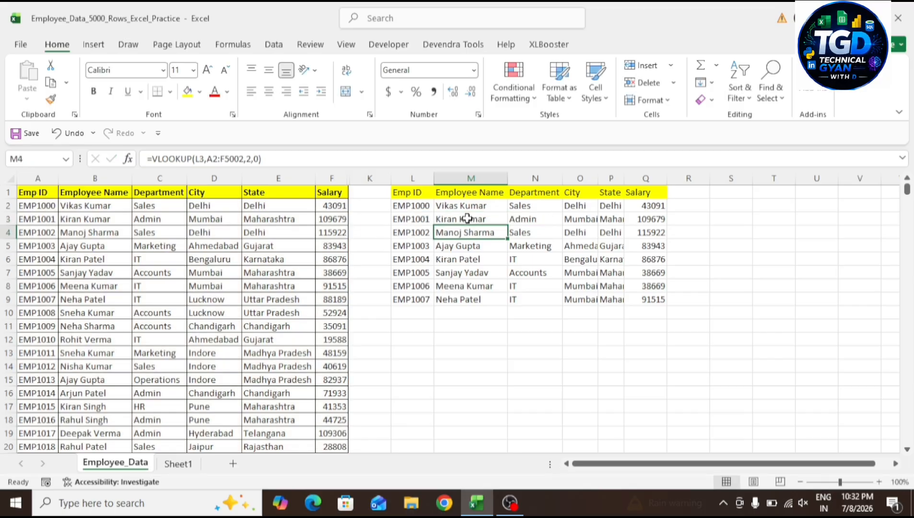
key(F2)
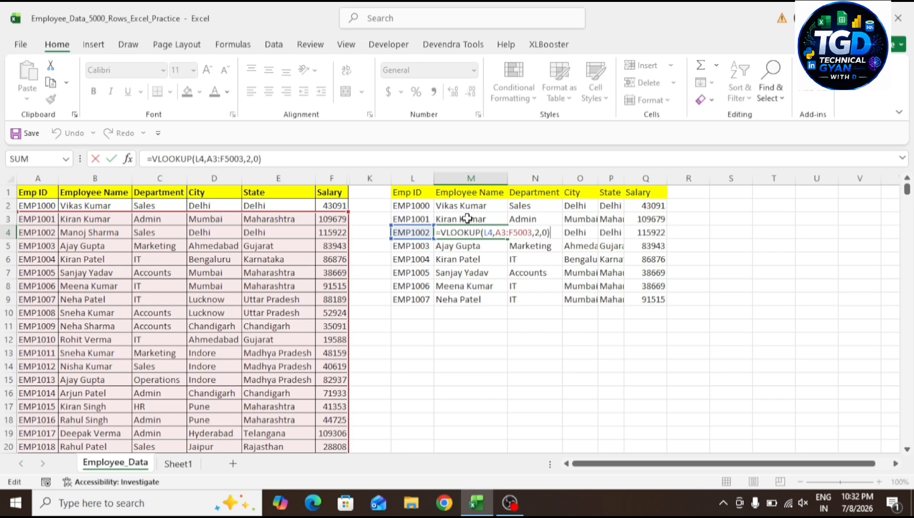
key(ctrl+Return)
key(Right)
key(F2)
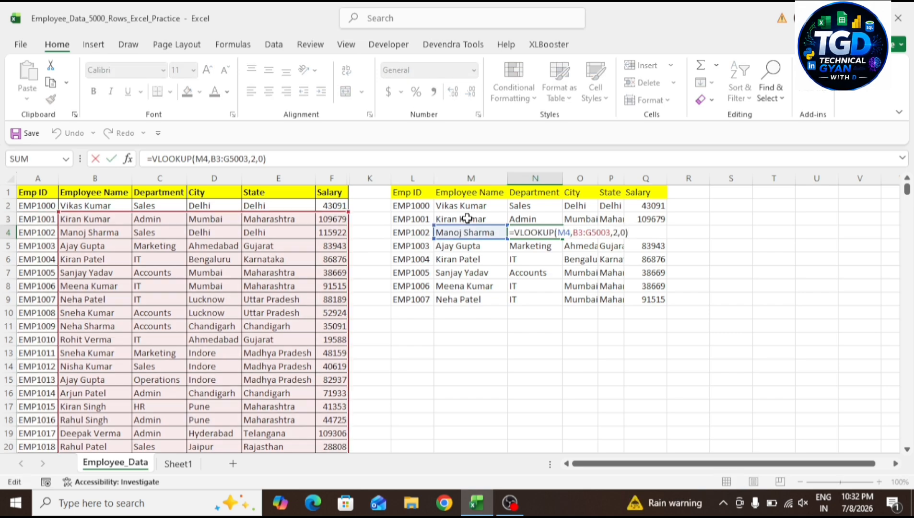
key(ctrl+Return)
key(Right)
key(F2)
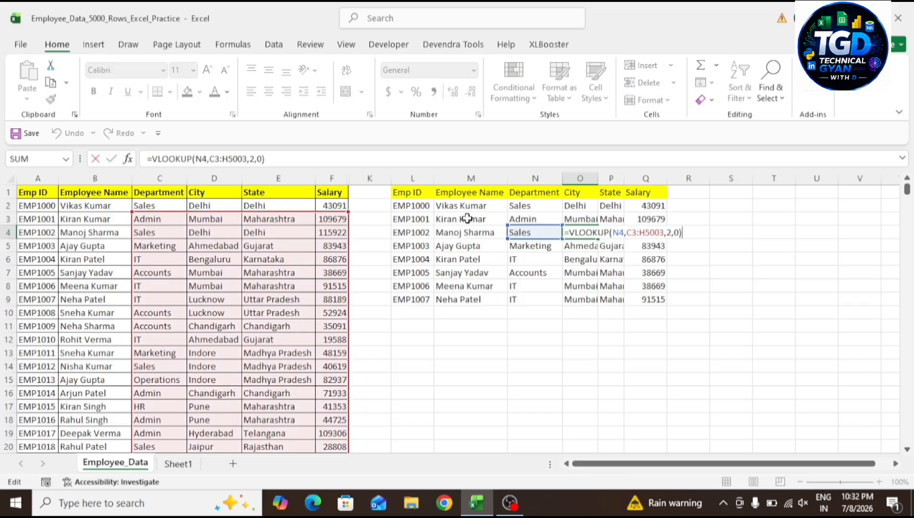
key(ctrl+Return)
Clear all the VLOOKUP formulas from M2:Q9 in the lookup table
key(Left)
key(Left)
key(Left)
key(Up)
key(Up)
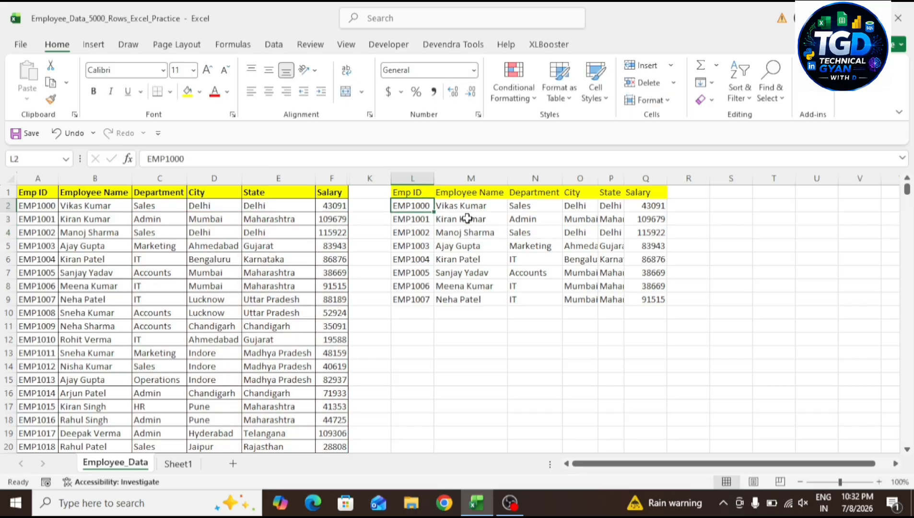
key(Right)
key(ctrl+shift+Right)
key(ctrl+shift+Down)
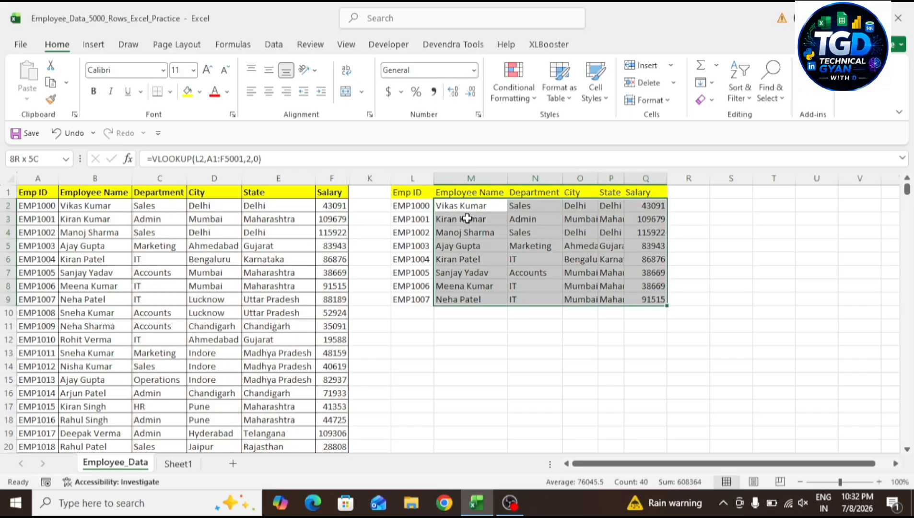
key(Delete)
Begin a new VLOOKUP formula in M2 with the column-locked reference $L2 as the lookup value
key(Up)
key(Down)
text(=vl)
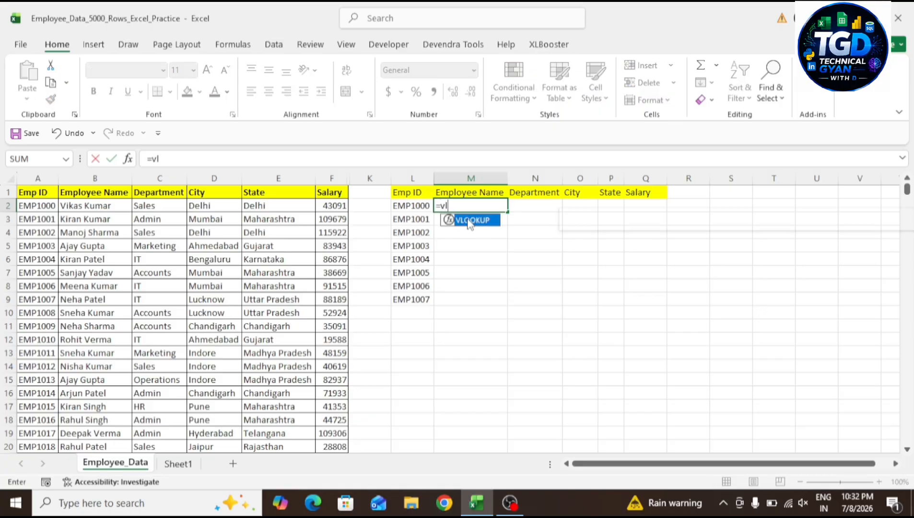
key(Tab)
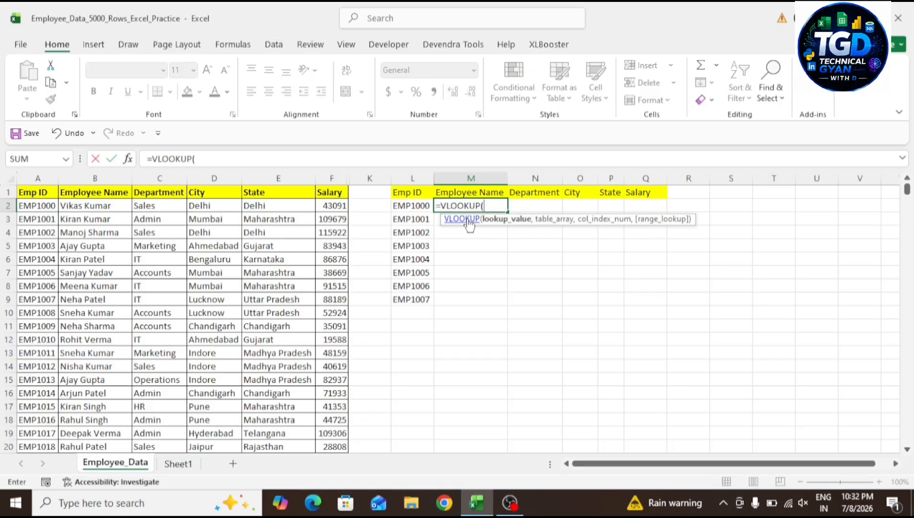
key(Left)
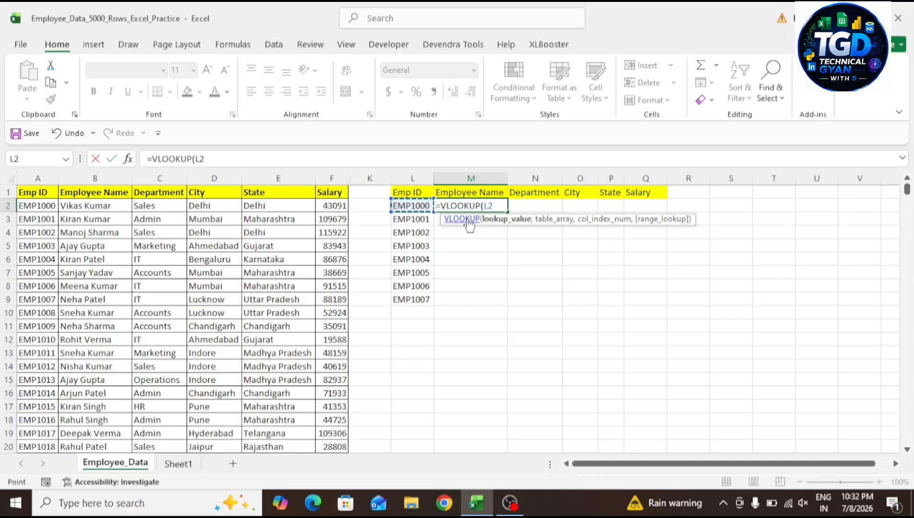
key(F4)
key(F4)
key(F4)
text(,)
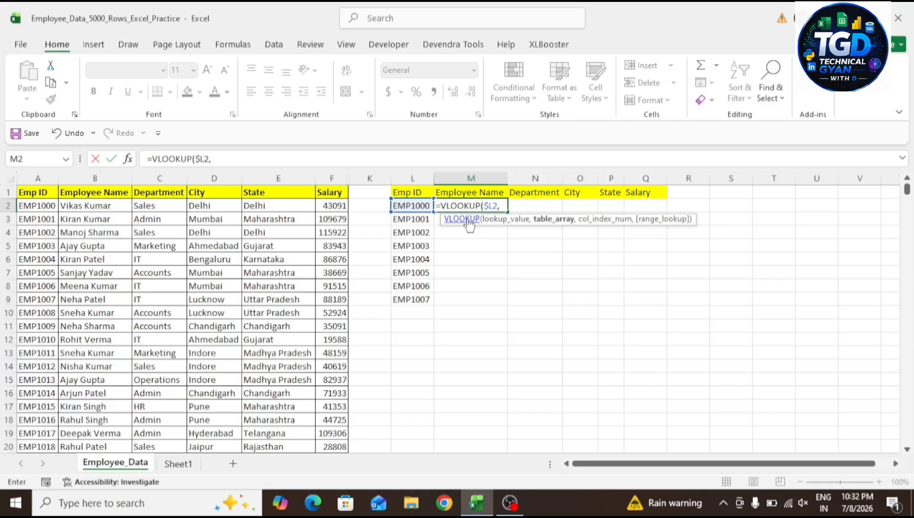
Set the formula's table array to the whole employee data range as the absolute reference $A$1:$F$5001
key(Left)
key(Left)
key(Left)
key(Left)
key(Left)
key(Left)
key(Left)
key(Left)
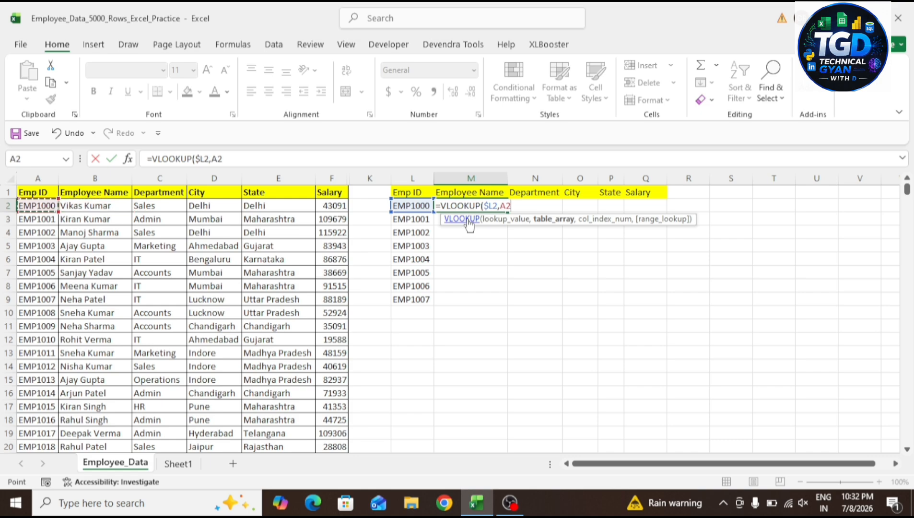
key(Up)
key(ctrl+shift+Right)
key(ctrl+shift+Down)
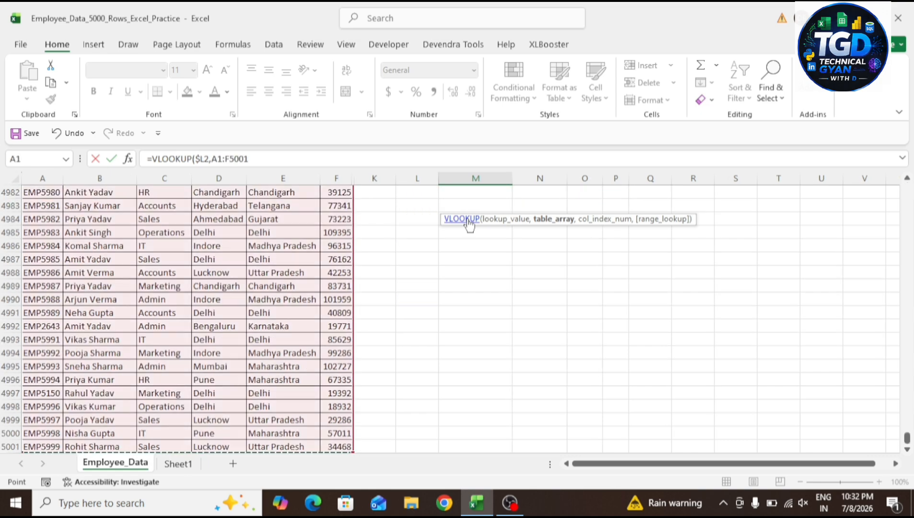
key(ctrl+BackSpace)
key(F4)
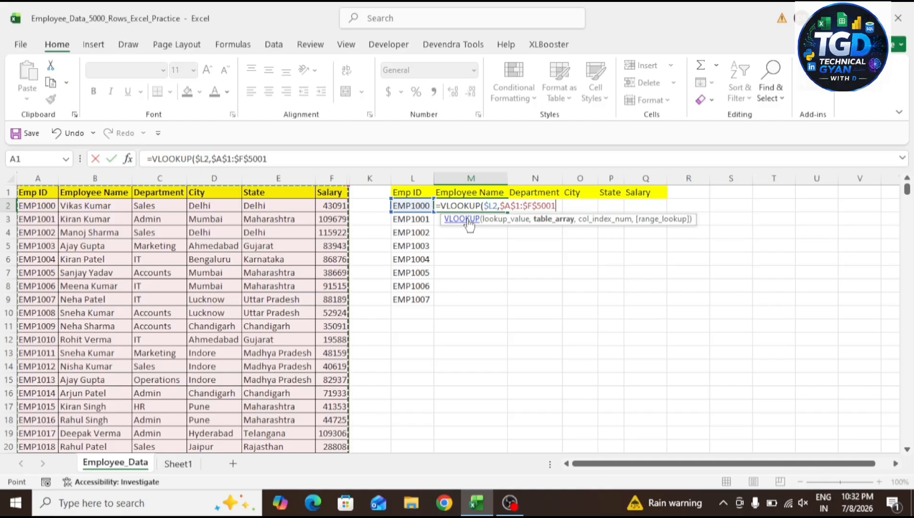
text(,)
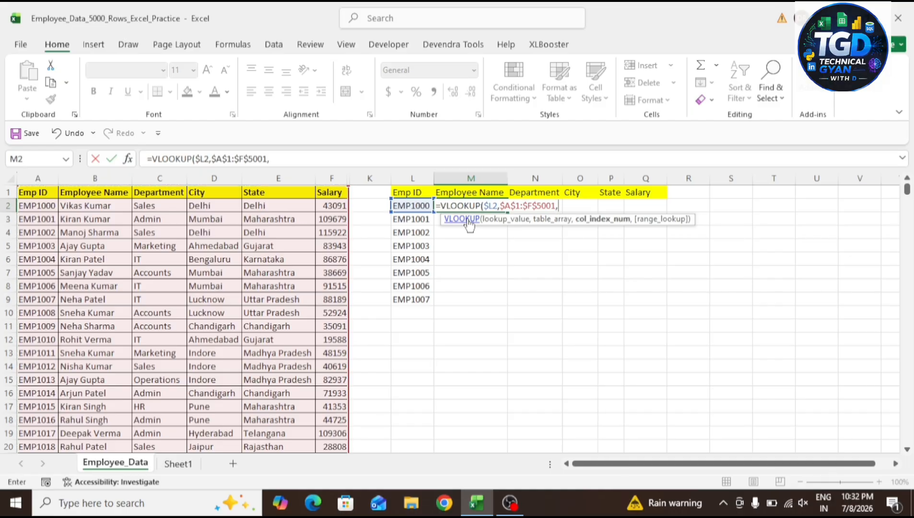
Enter COLUMN(b150) as the formula's column index number
text(colo)
key(BackSpace)
key(BackSpace)
key(BackSpace)
key(BackSpace)
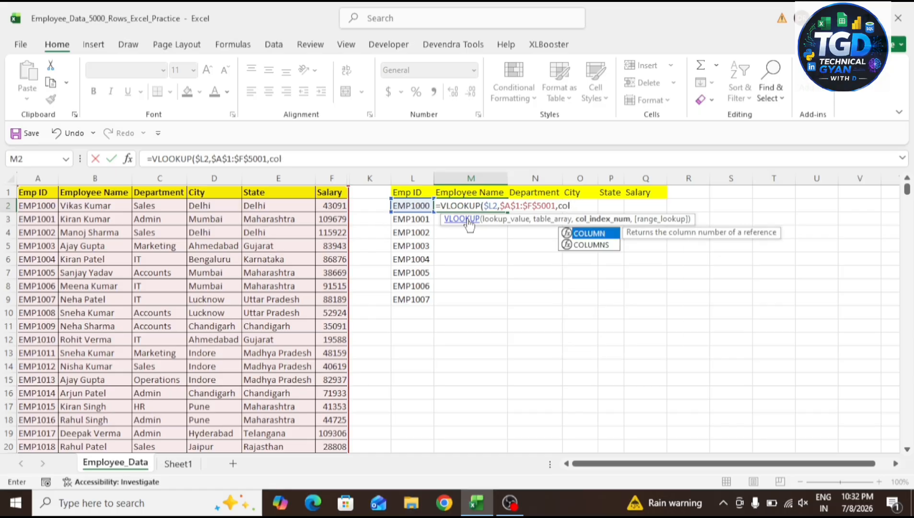
text(col)
key(Tab)
text(b)
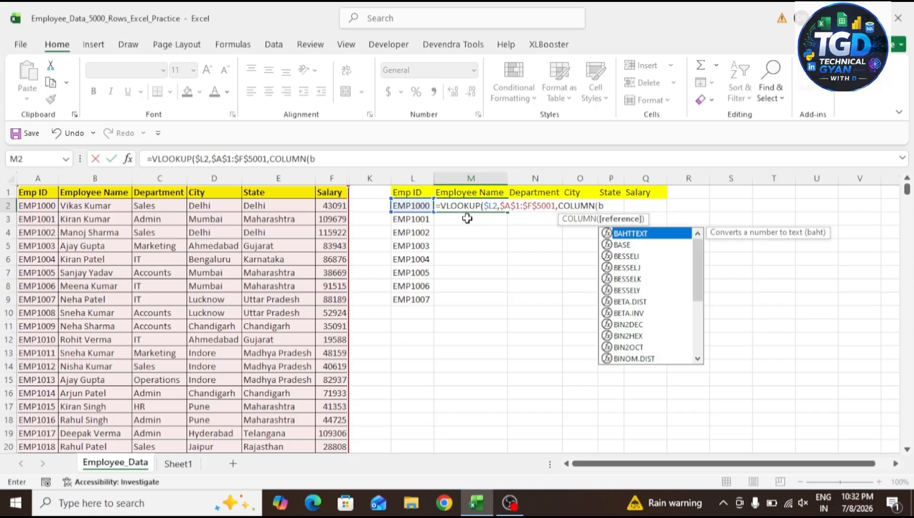
text(150))
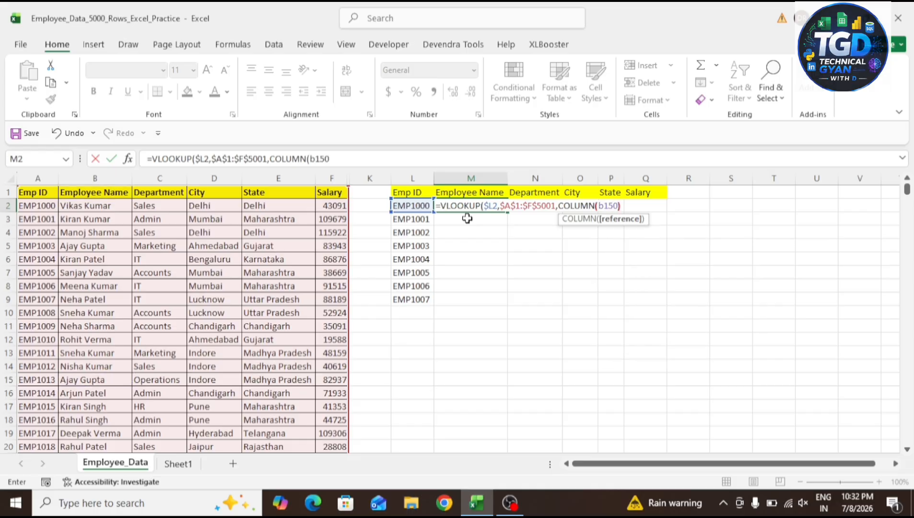
Complete the VLOOKUP formula in M2 with 0 for an exact match and enter it
text(,)
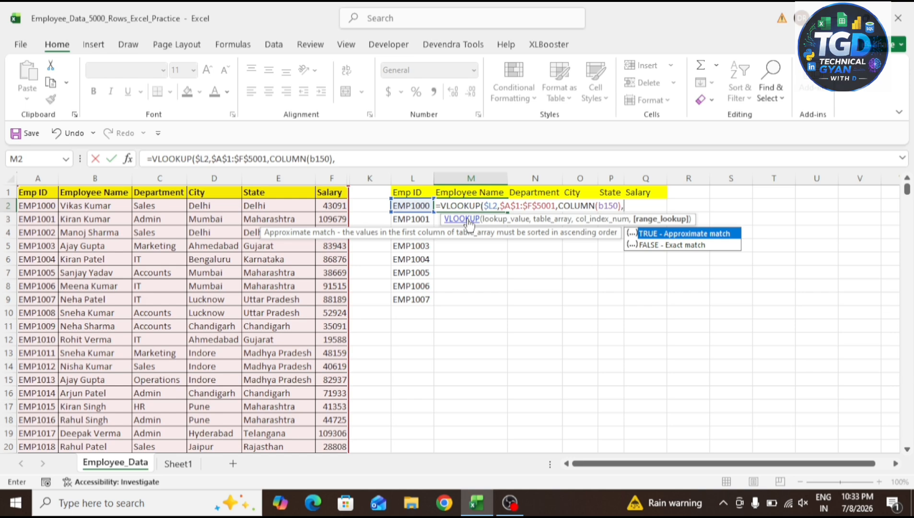
text(0))
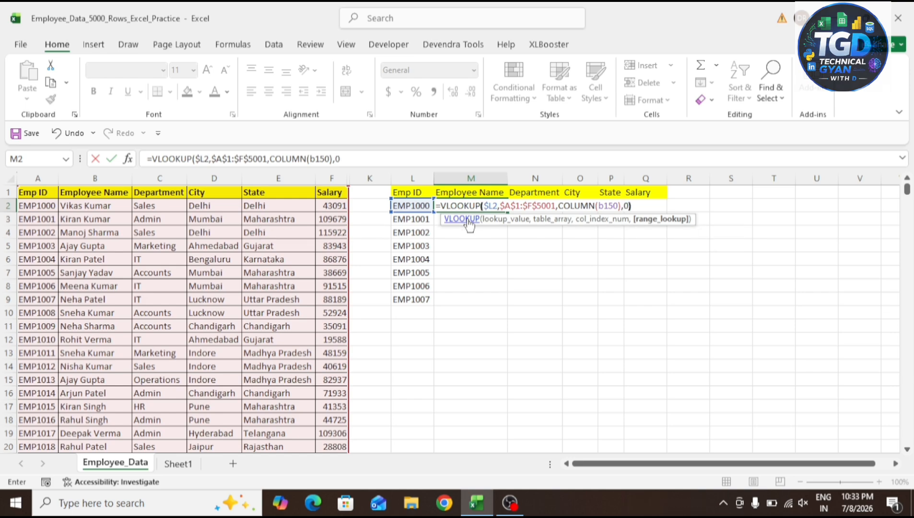
key(ctrl+Return)
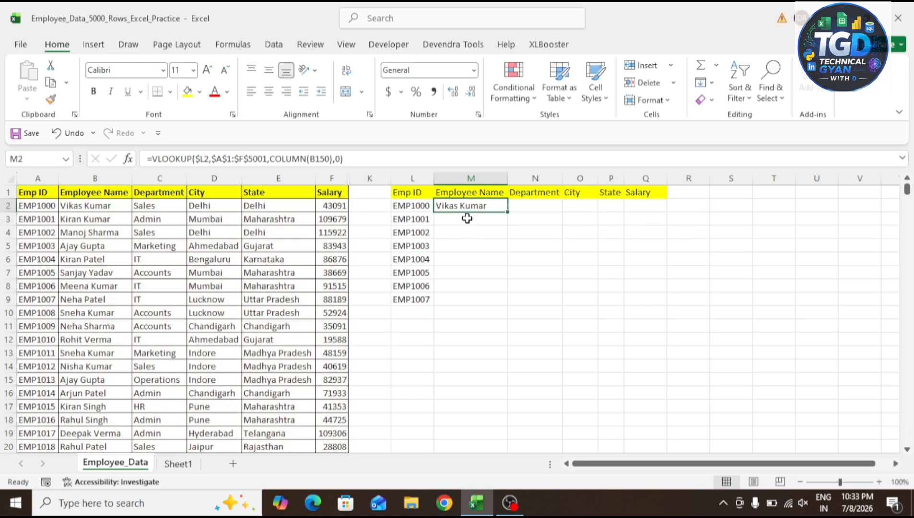
Fill the VLOOKUP formula from M2 into the whole range M2:Q9
key(shift+Right)
key(shift+Right)
key(shift+Down)
key(shift+Right)
key(shift+Right)
key(shift+Down)
key(shift+Down)
key(shift+Down)
key(shift+Down)
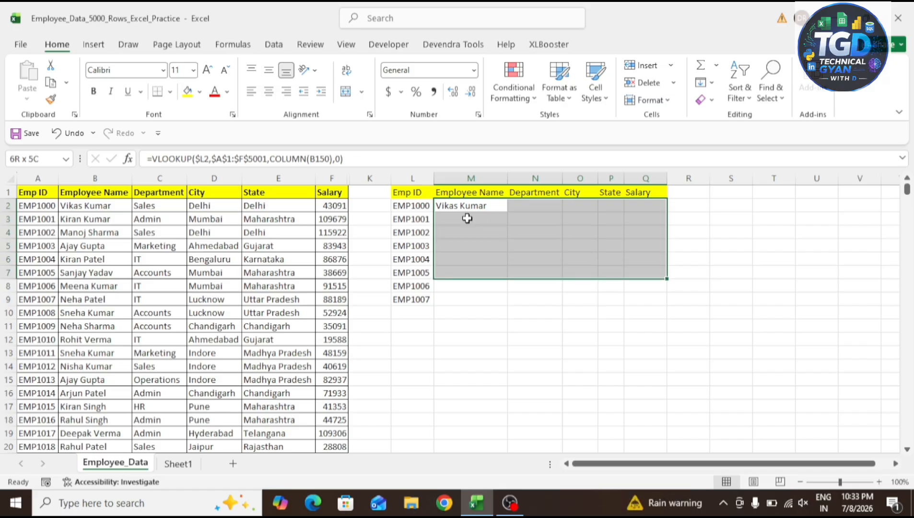
key(shift+Down)
key(shift+Down)
key(F2)
key(ctrl+Return)
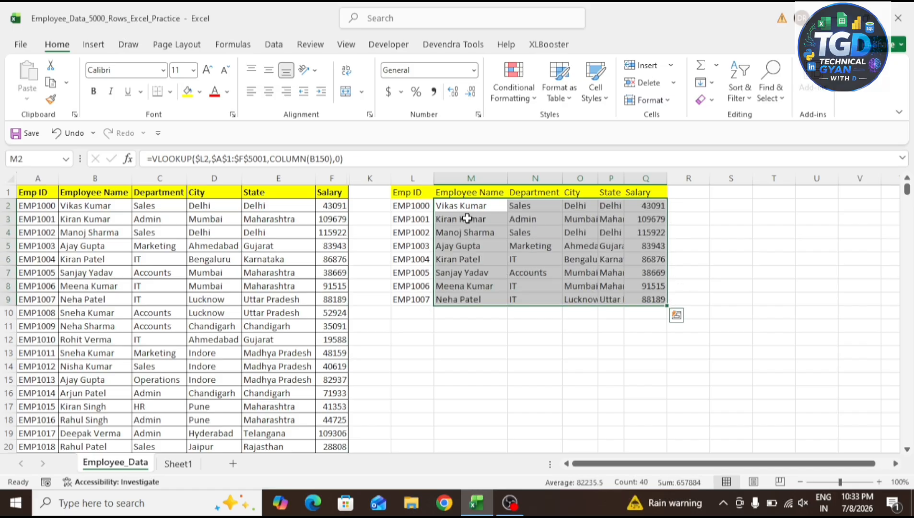
Examine how the references changed in the filled VLOOKUP formulas down the Employee Name column M
click(468, 219)
key(F2)
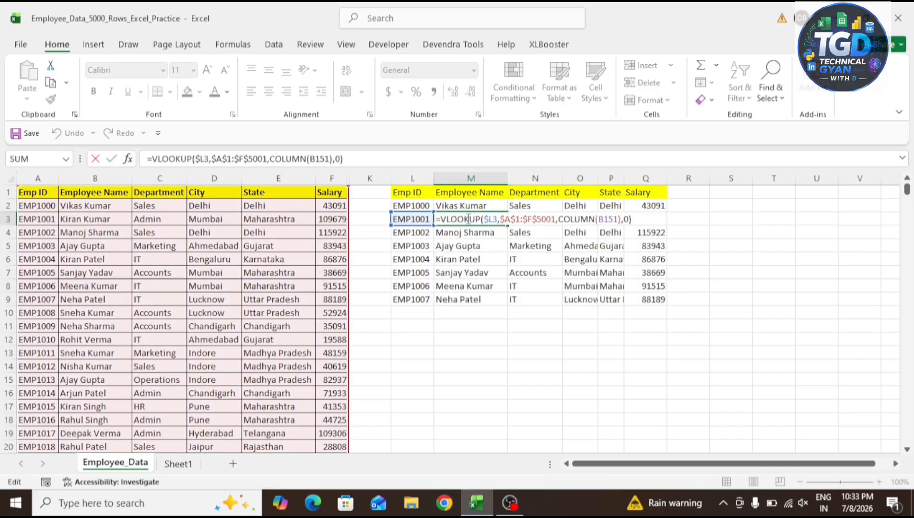
key(Return)
key(Down)
key(F2)
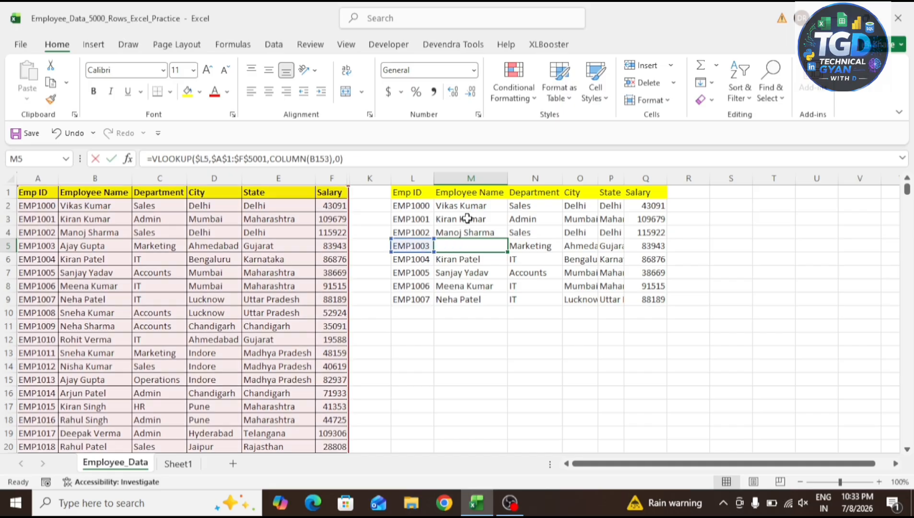
key(Escape)
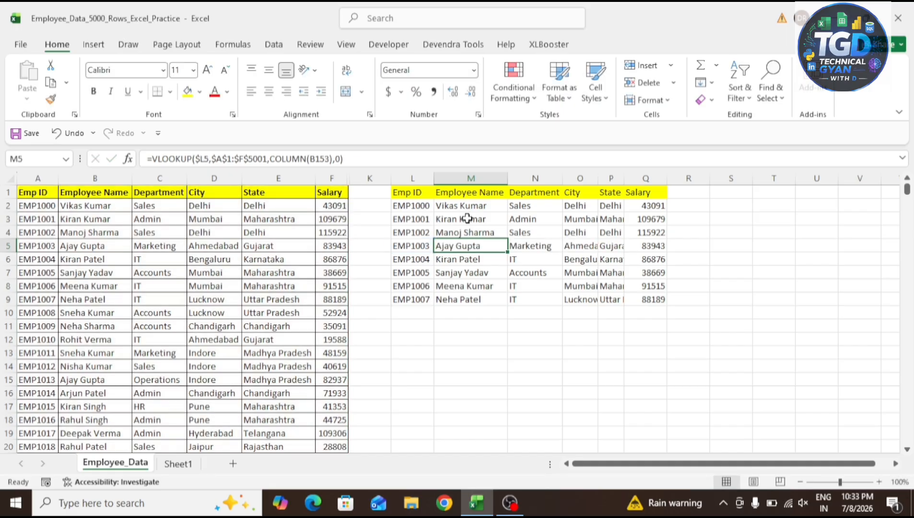
key(Down)
key(Down)
key(Down)
key(Up)
key(Up)
key(Up)
key(Up)
key(Up)
key(Up)
key(Down)
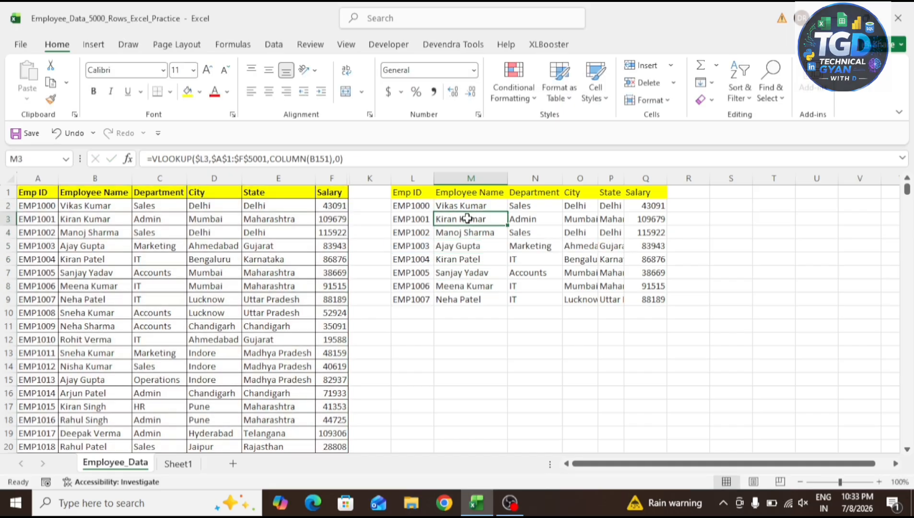
key(Up)
key(Up)
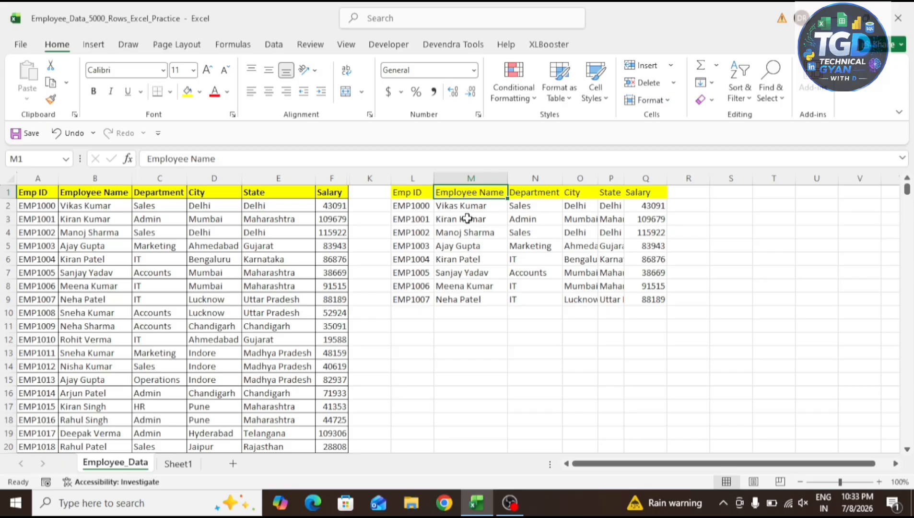
On Sheet1, begin a VLOOKUP formula in B2 with the column-locked reference $A2 as the lookup value
click(178, 464)
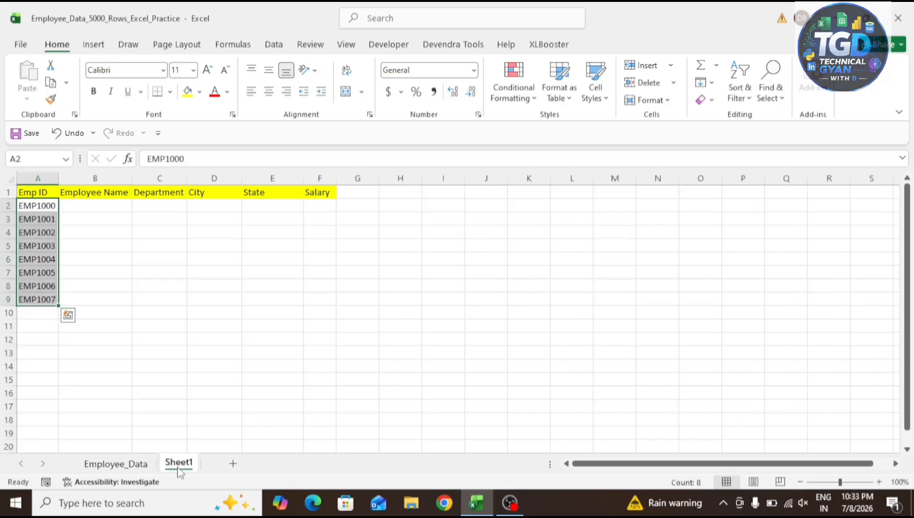
click(93, 211)
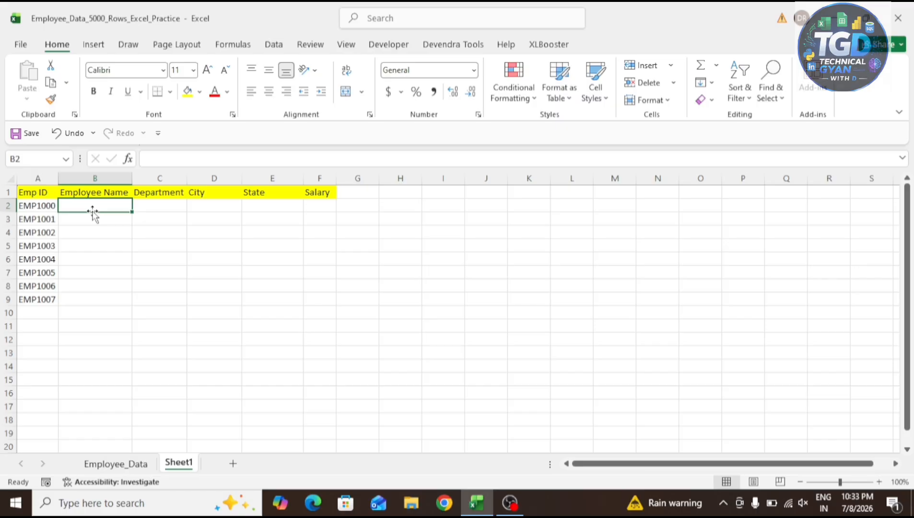
text(=vl)
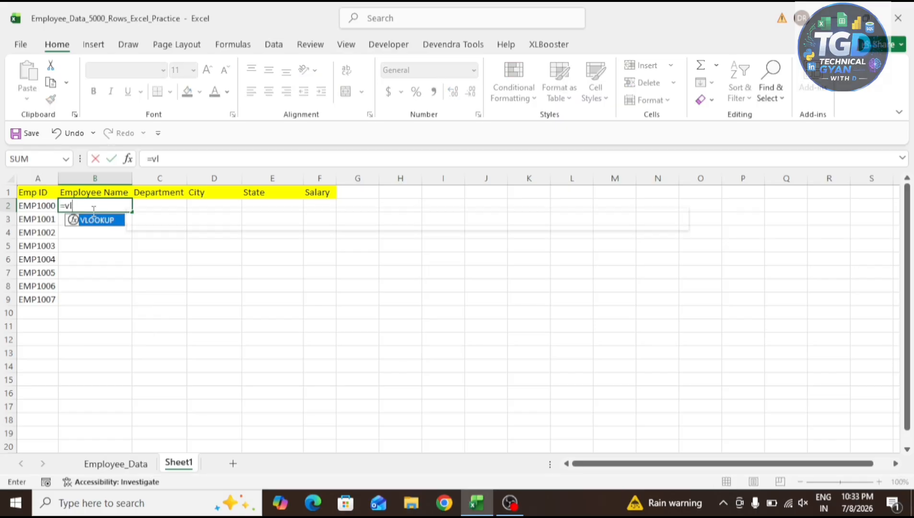
key(Tab)
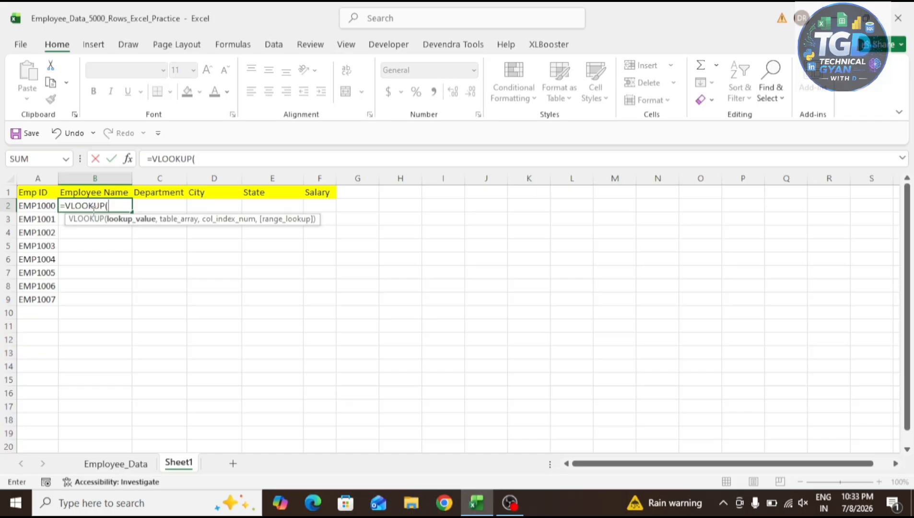
key(Left)
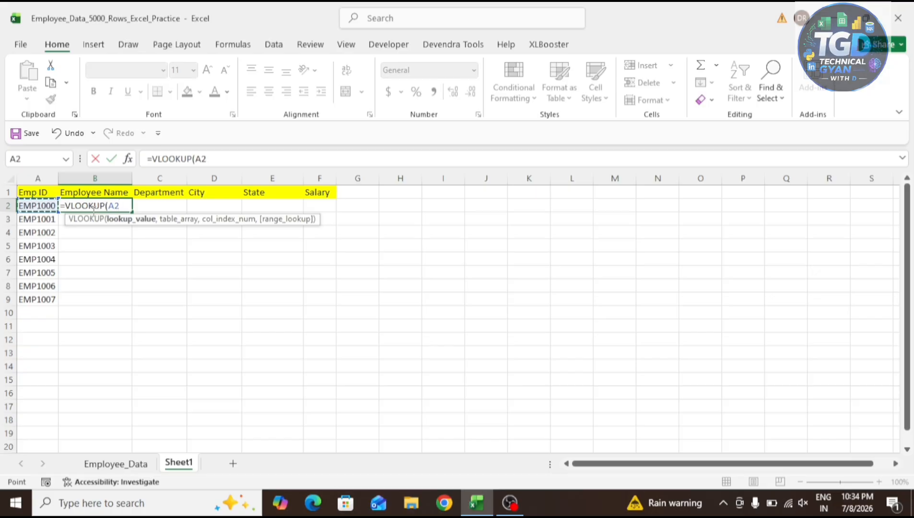
key(F4)
key(F4)
key(F4)
text(,)
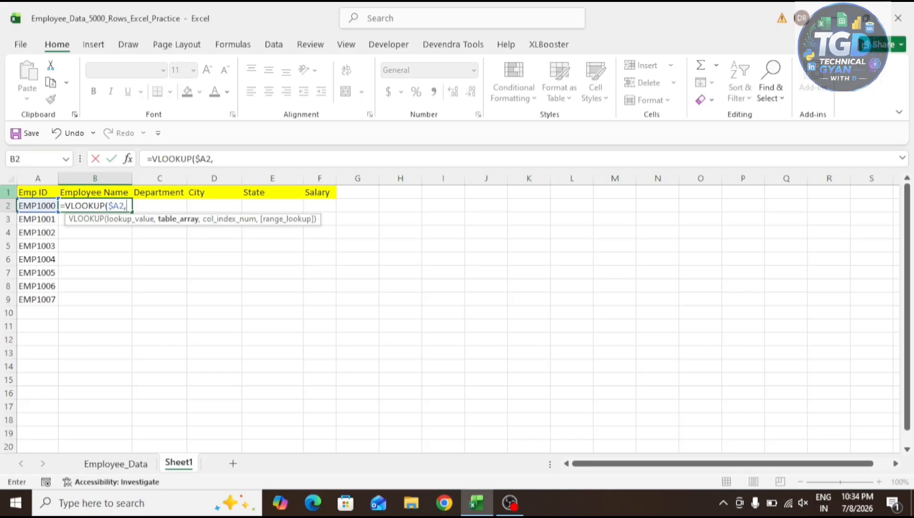
Set the table array to the whole data range on the Employee_Data sheet as the absolute reference $A$1:$F$5001
click(115, 461)
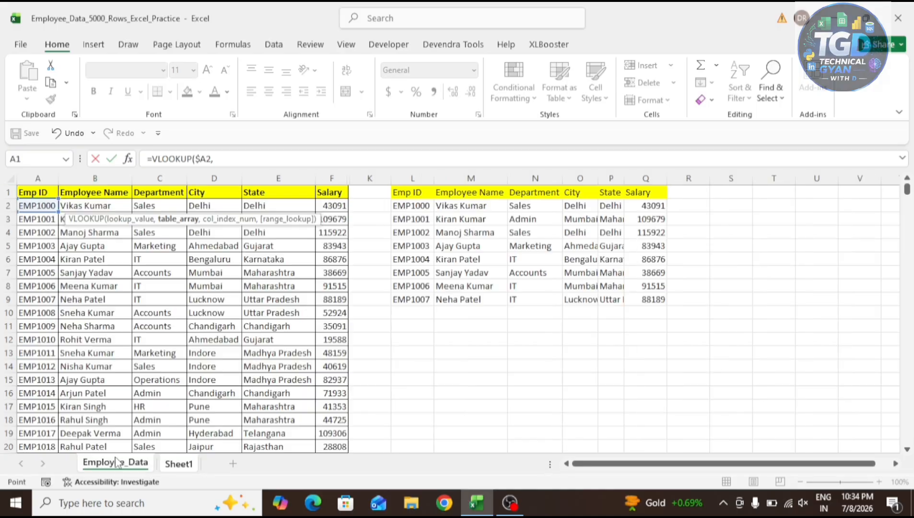
click(35, 196)
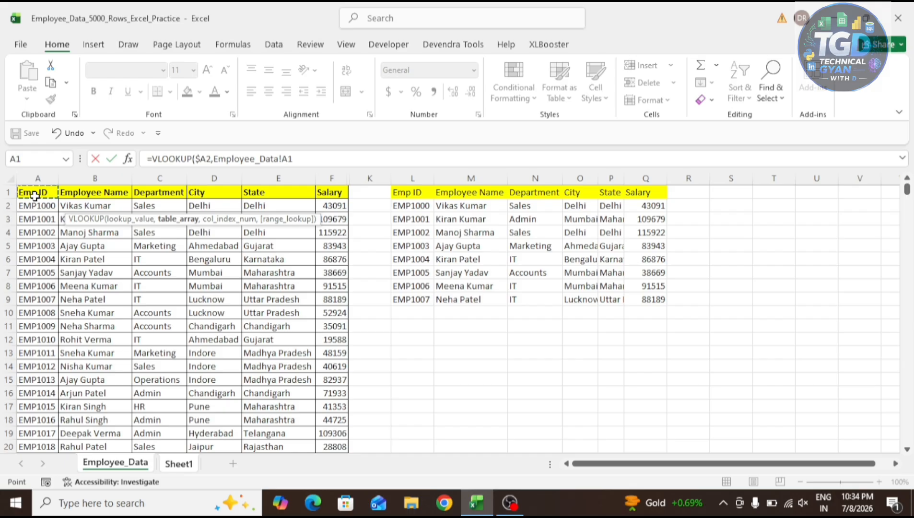
key(ctrl+shift+Right)
key(ctrl+shift+Down)
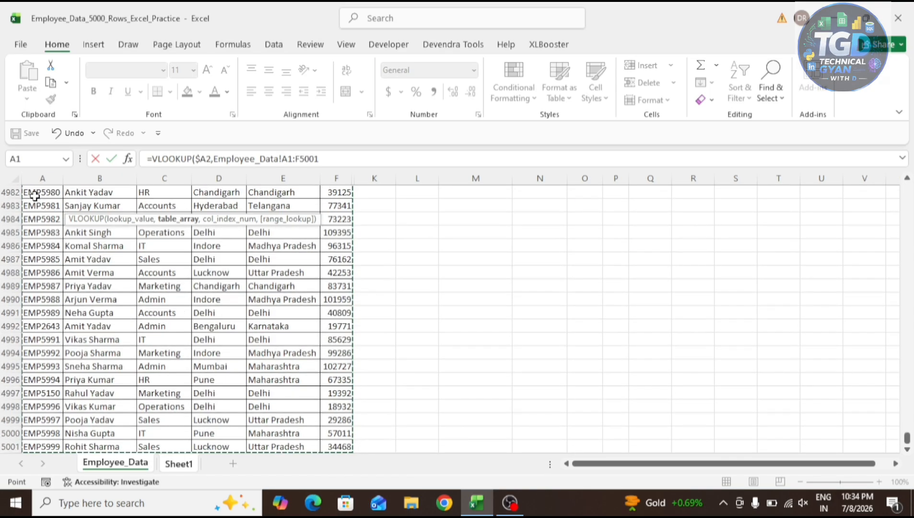
key(F4)
text(,)
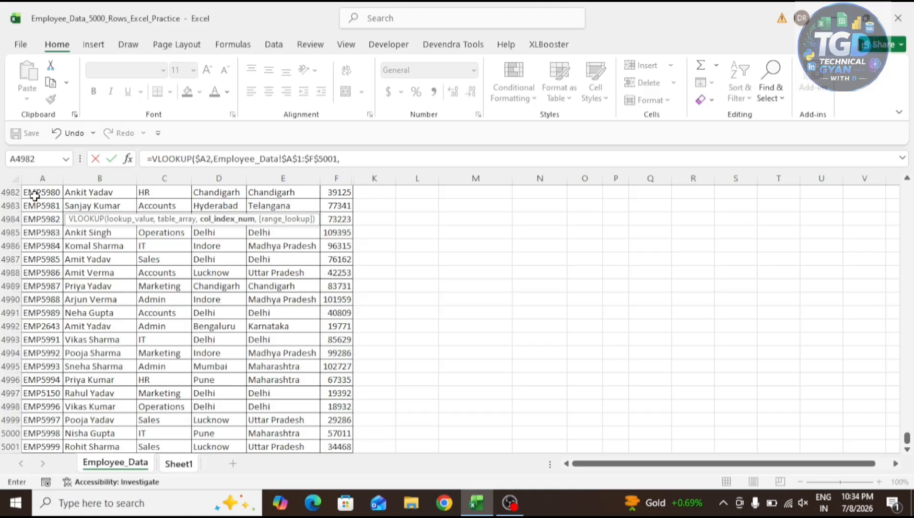
Complete the formula with COLUMN(b145) as the column index number and 0 for an exact match
text(COLUMN()
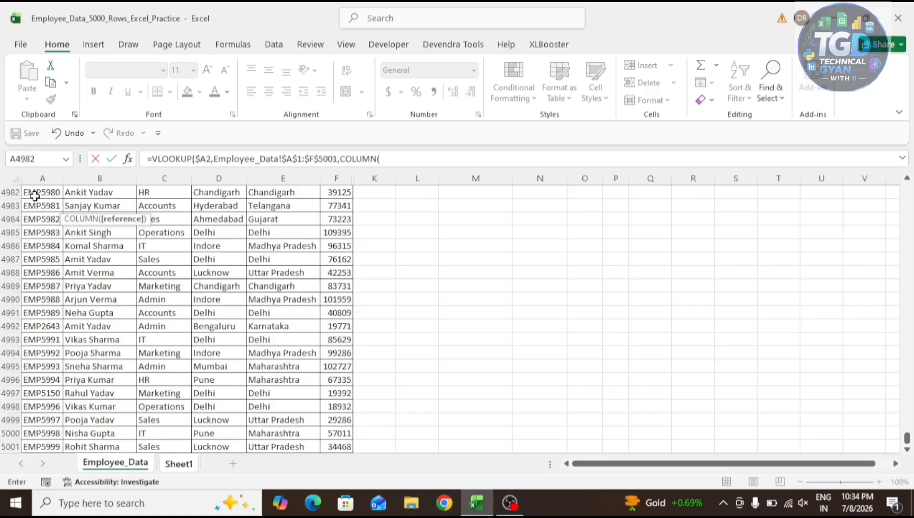
text(b)
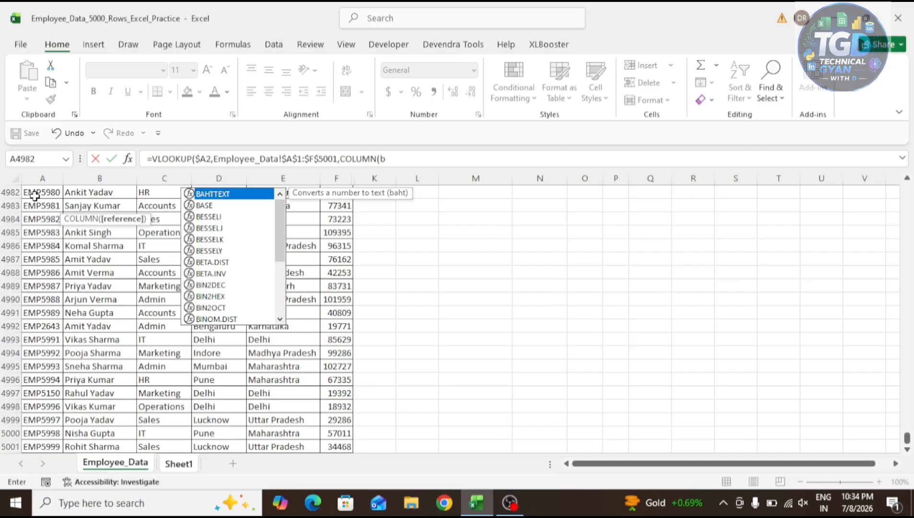
text(145)
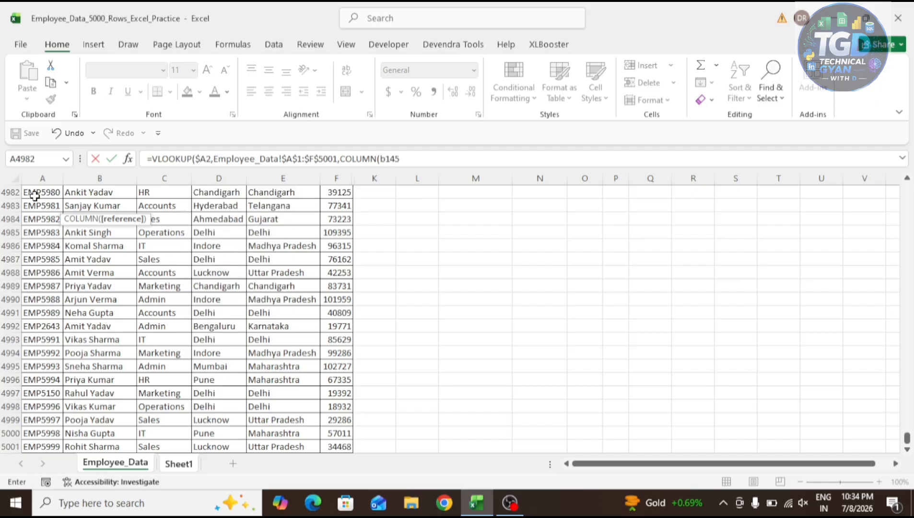
text())
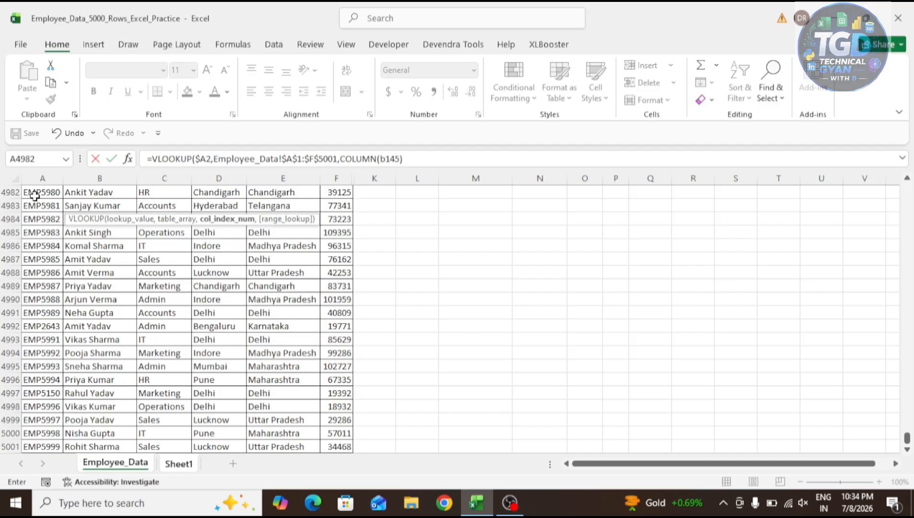
text(,)
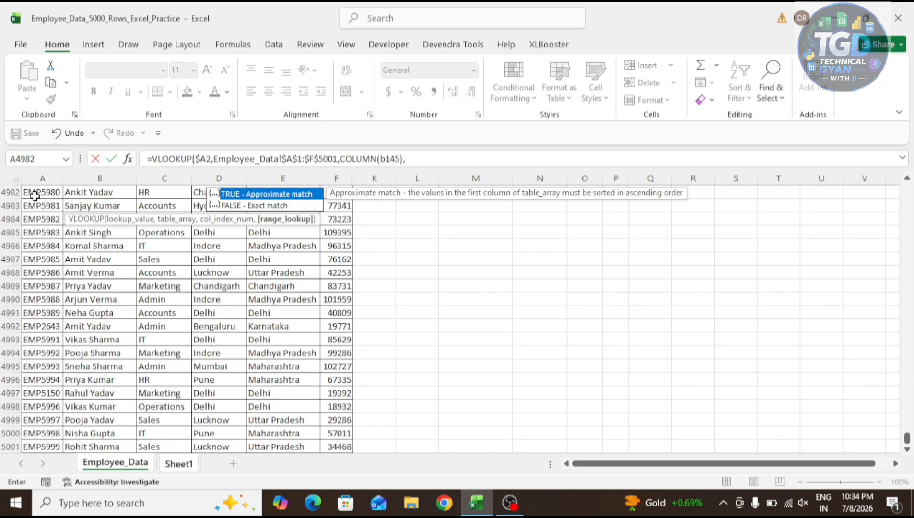
text(0)
key(Return)
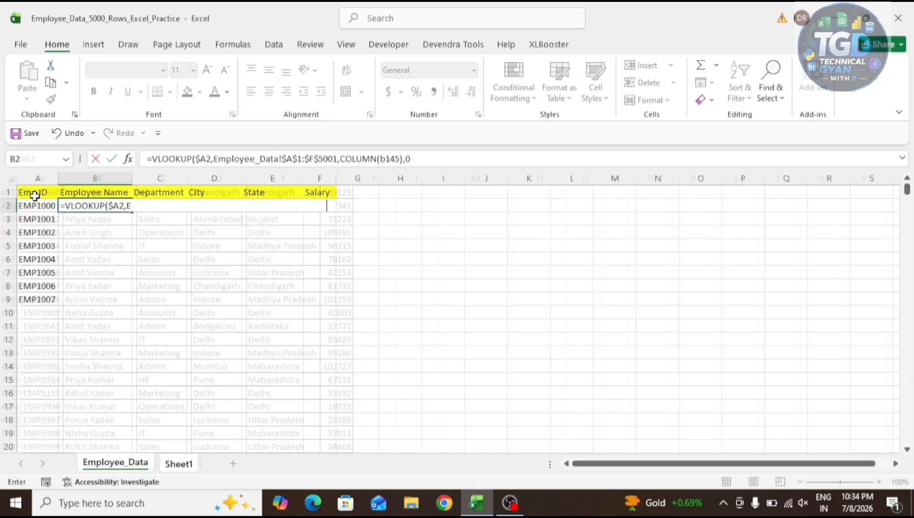
Fill the VLOOKUP formula from B2 across to the Salary column in F2
key(Up)
key(shift+Right)
key(shift+Right)
key(shift+Right)
key(shift+Right)
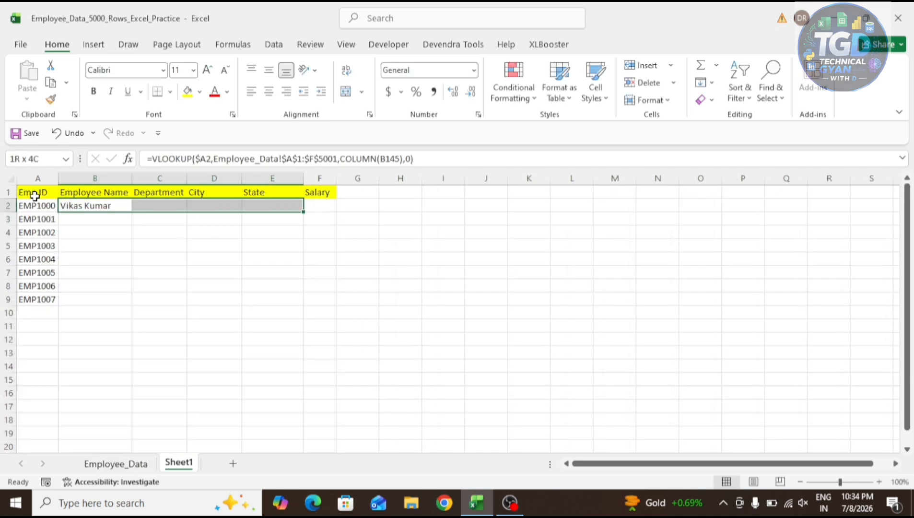
key(ctrl+r)
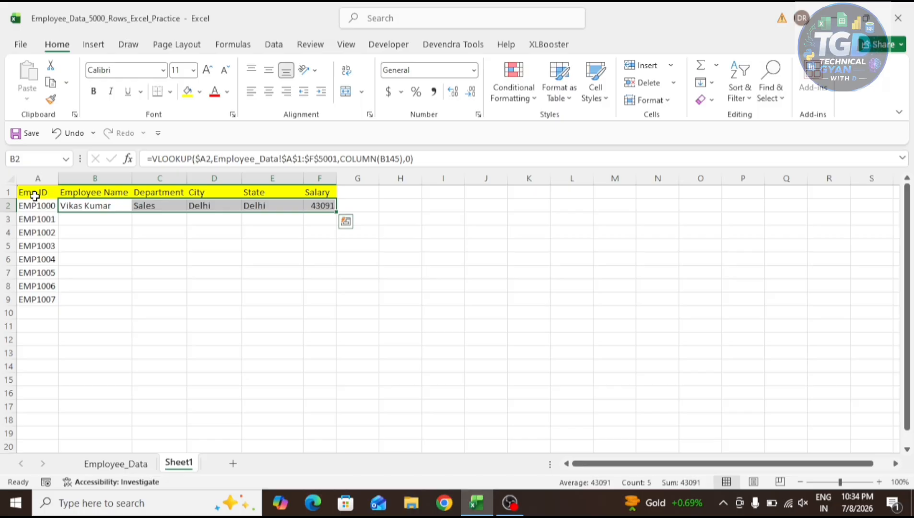
Fill the formulas in B2:F2 down to row 9 for the remaining Emp IDs
key(shift+Down)
key(shift+Down)
key(shift+Down)
key(shift+Down)
key(shift+Down)
key(shift+Down)
key(shift+Down)
key(ctrl+d)
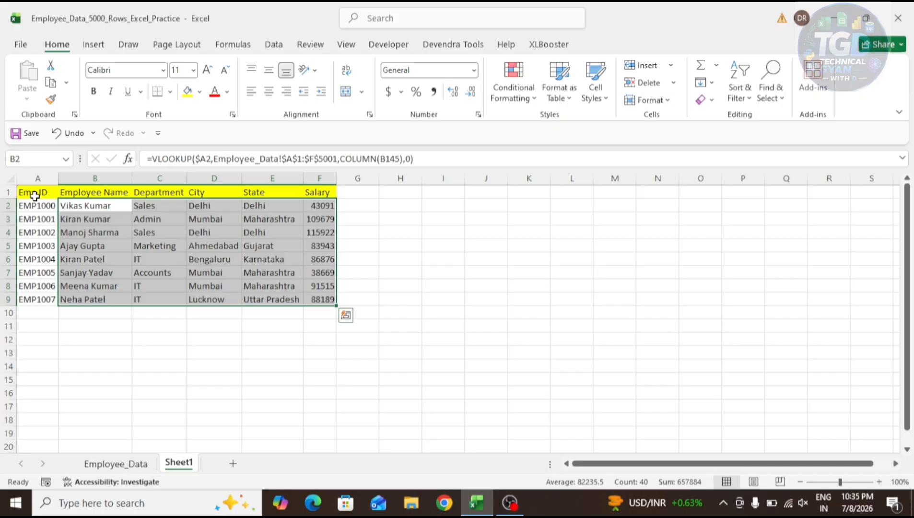
Inspect the VLOOKUP formulas in various cells of the filled table on Sheet1
click(119, 259)
click(342, 312)
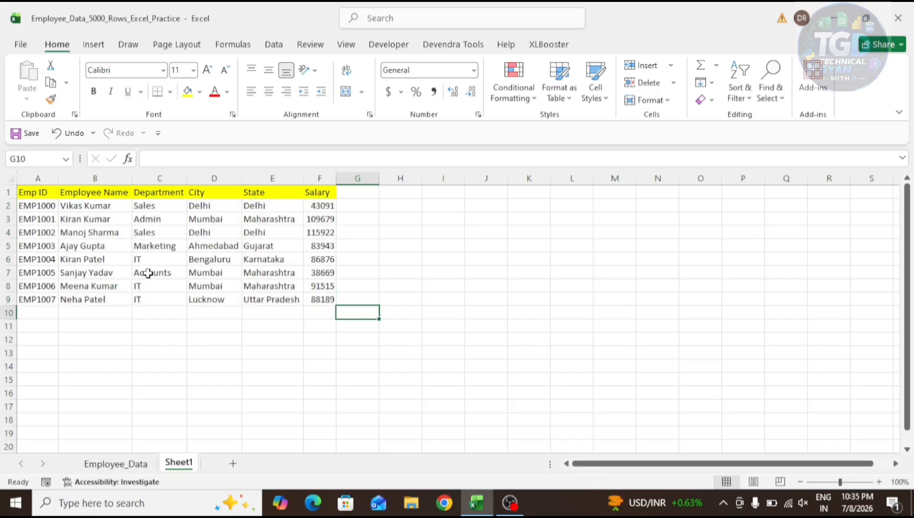
click(148, 273)
click(78, 206)
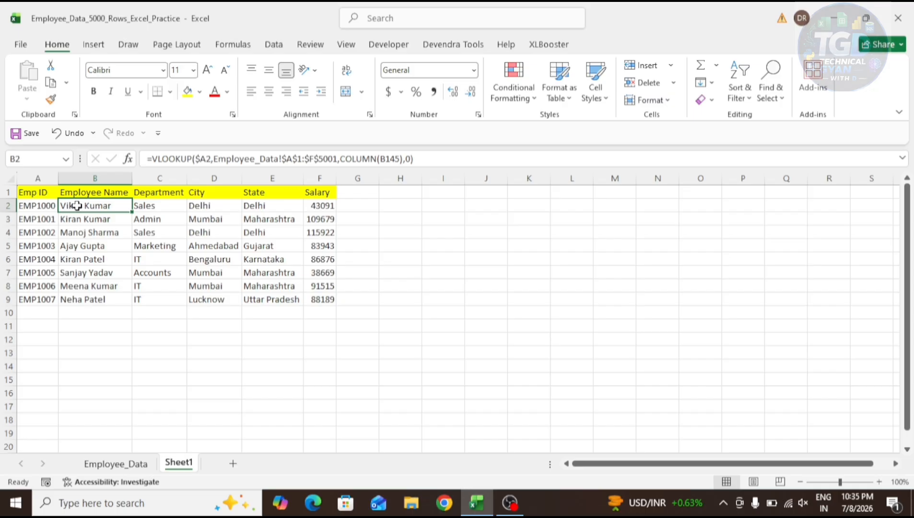
click(169, 249)
click(239, 271)
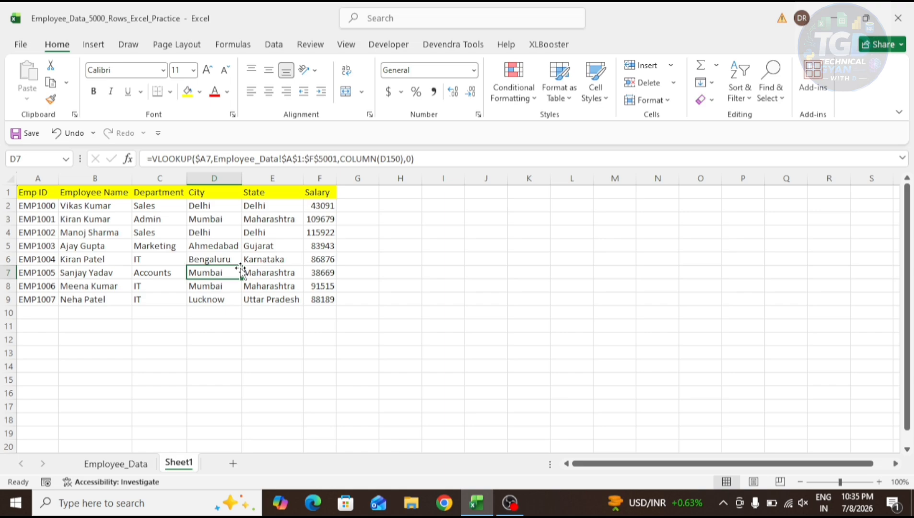
click(176, 271)
click(243, 303)
click(137, 310)
click(67, 270)
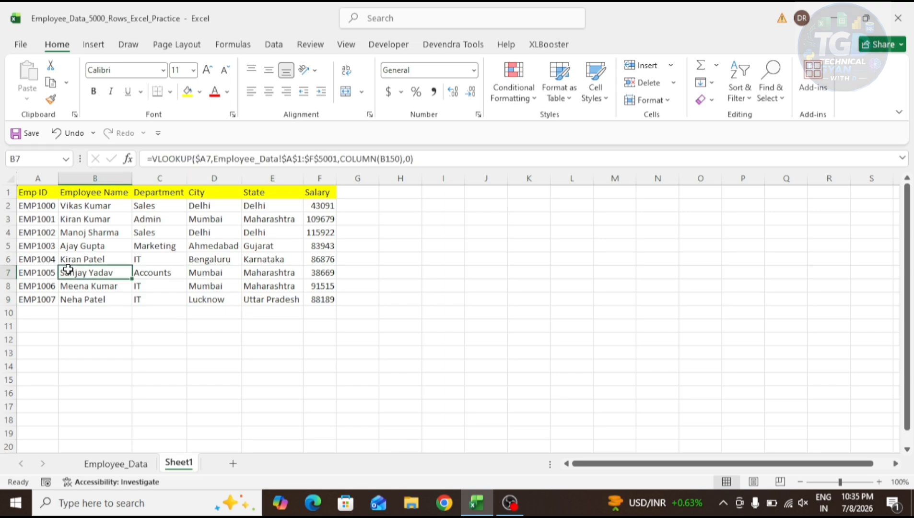
click(123, 263)
click(78, 235)
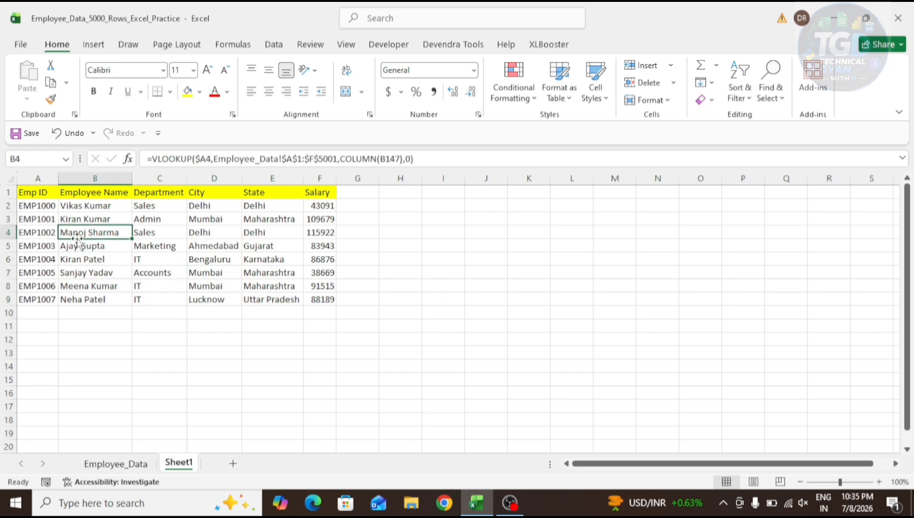
click(182, 260)
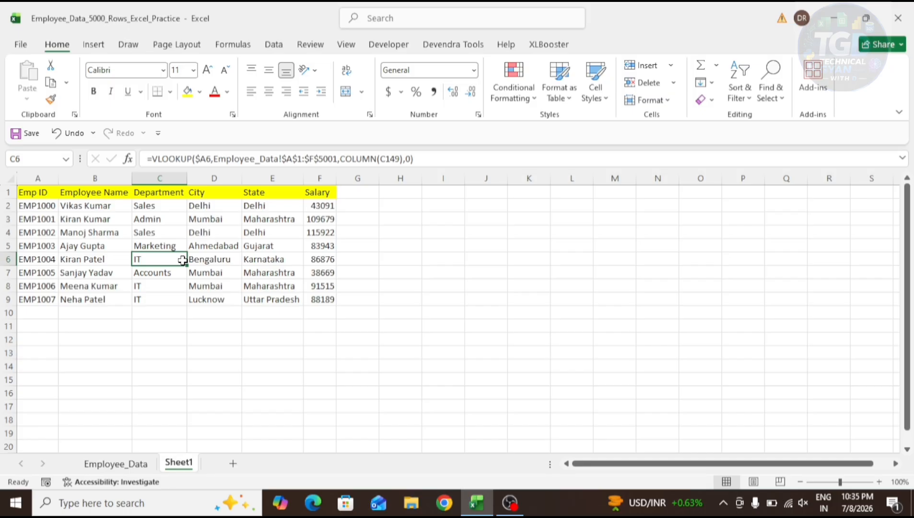